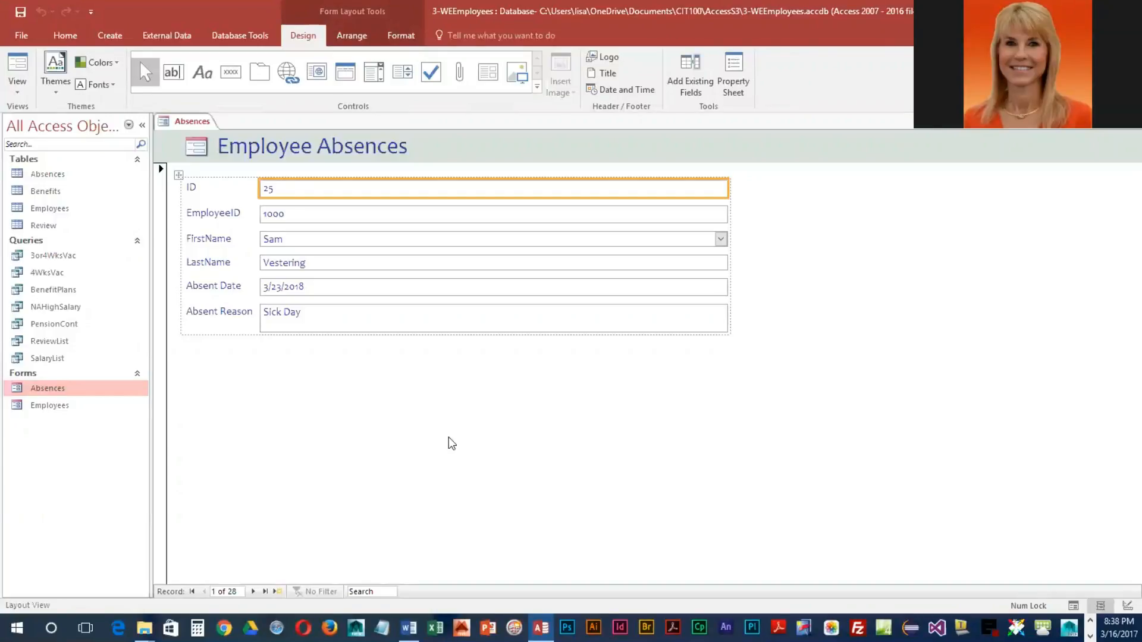
Replace the form header's logo with WELogo-Small.jpg from the CIT100 AccessS3 folder and enlarge it until the whole logo shows
{"action": "left_click", "coordinate": [196, 146]}
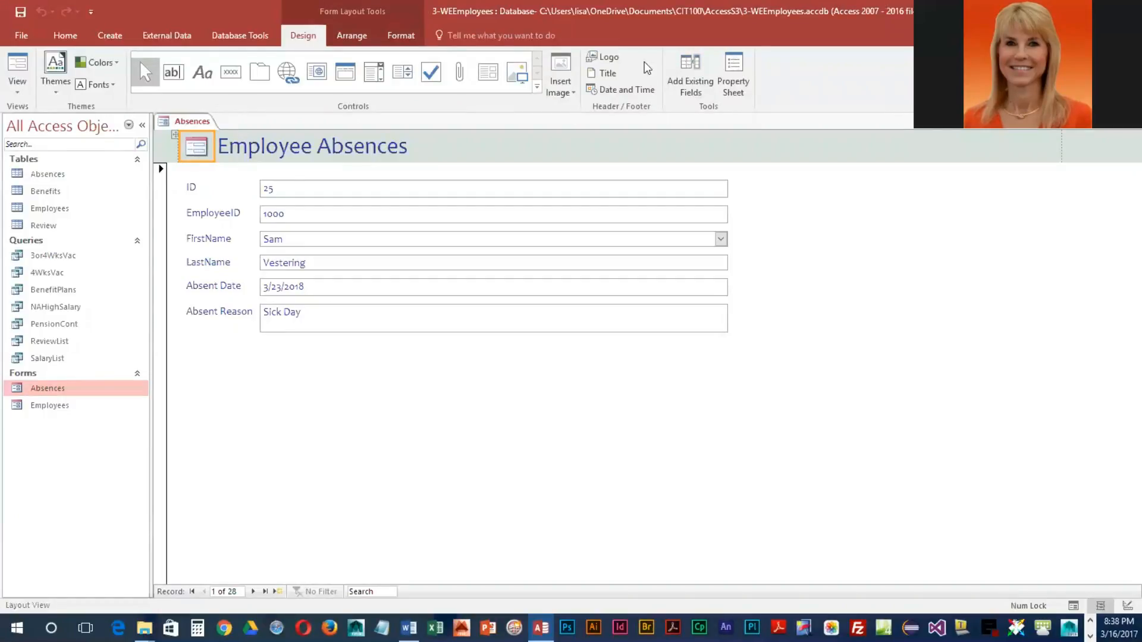
{"action": "left_click", "coordinate": [616, 64]}
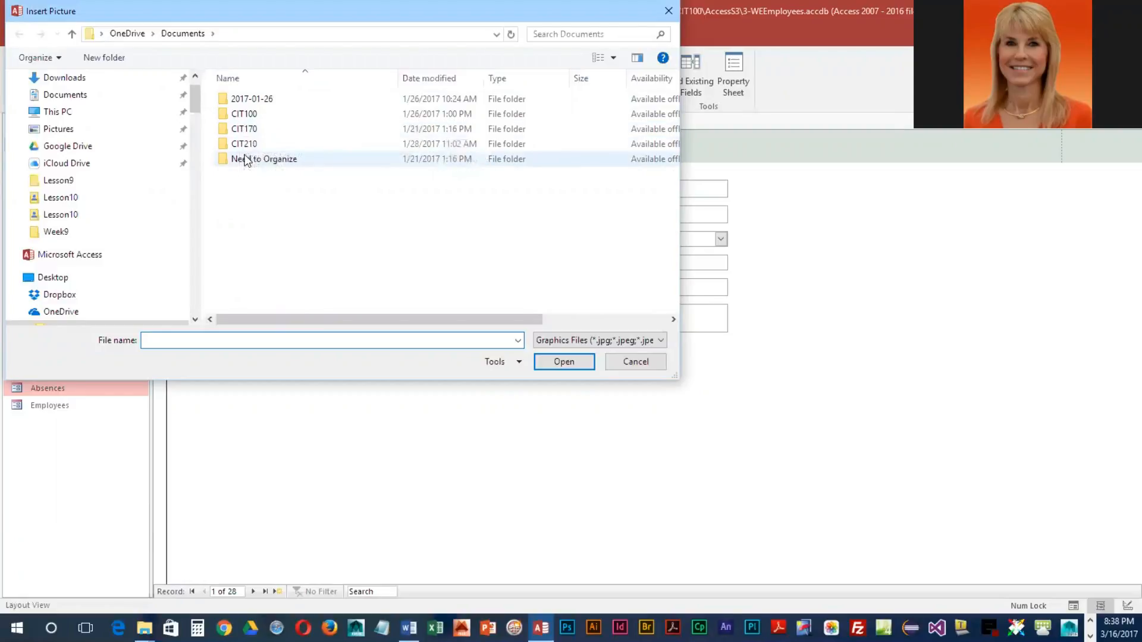
{"action": "double_click", "coordinate": [245, 131]}
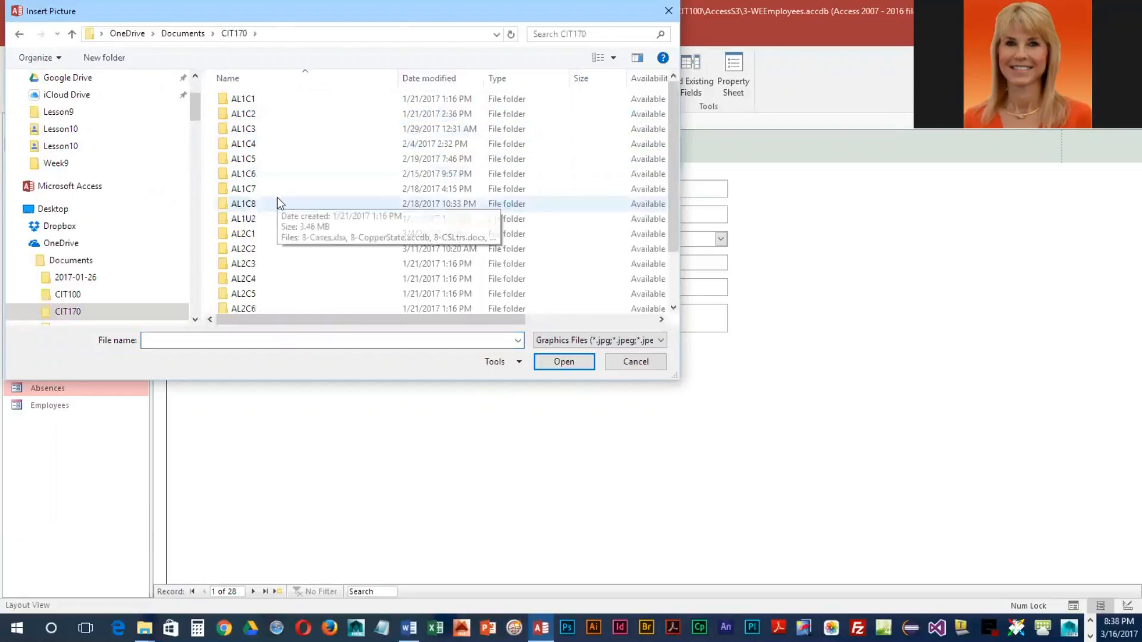
{"action": "scroll", "coordinate": [268, 202], "scroll_direction": "down", "scroll_amount": 2}
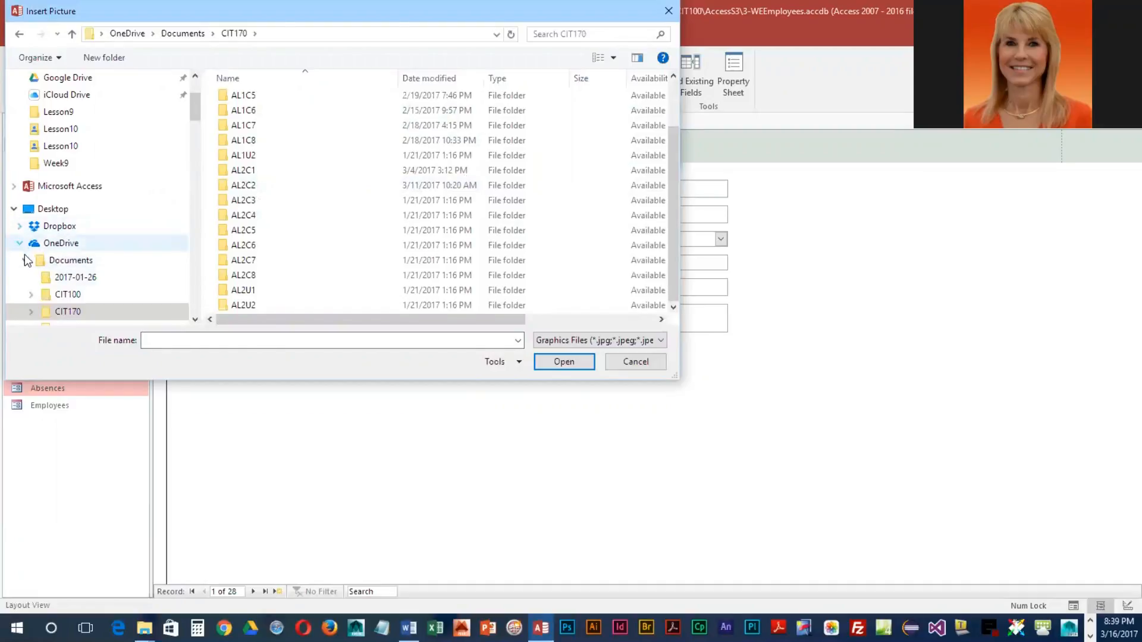
{"action": "scroll", "coordinate": [24, 238], "scroll_direction": "down", "scroll_amount": 2}
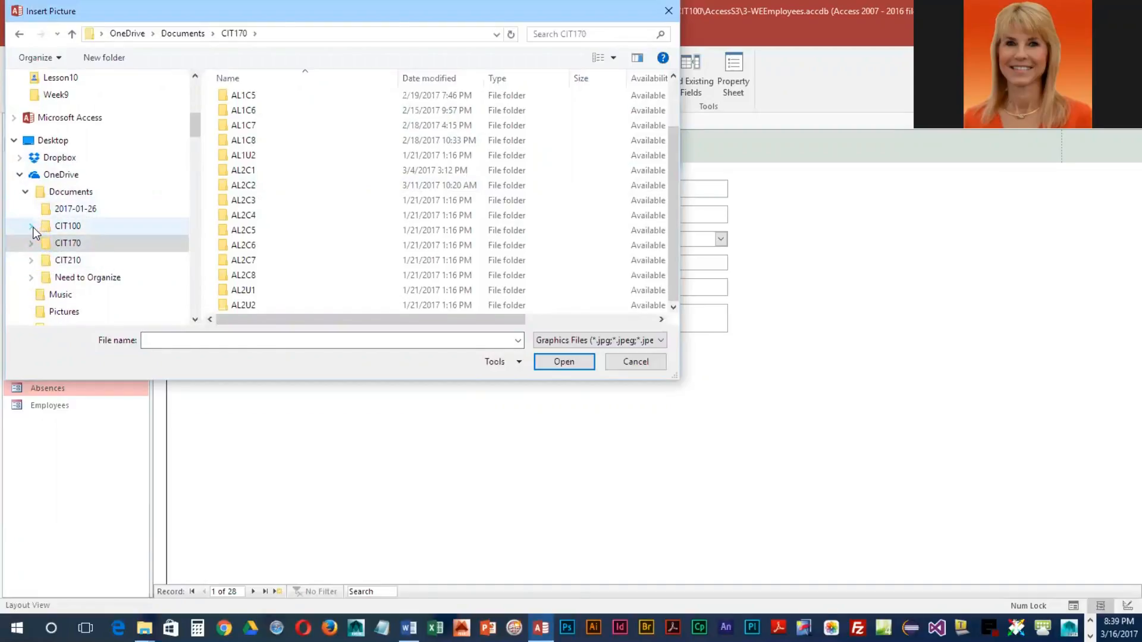
{"action": "left_click", "coordinate": [31, 226]}
{"action": "left_click", "coordinate": [77, 129]}
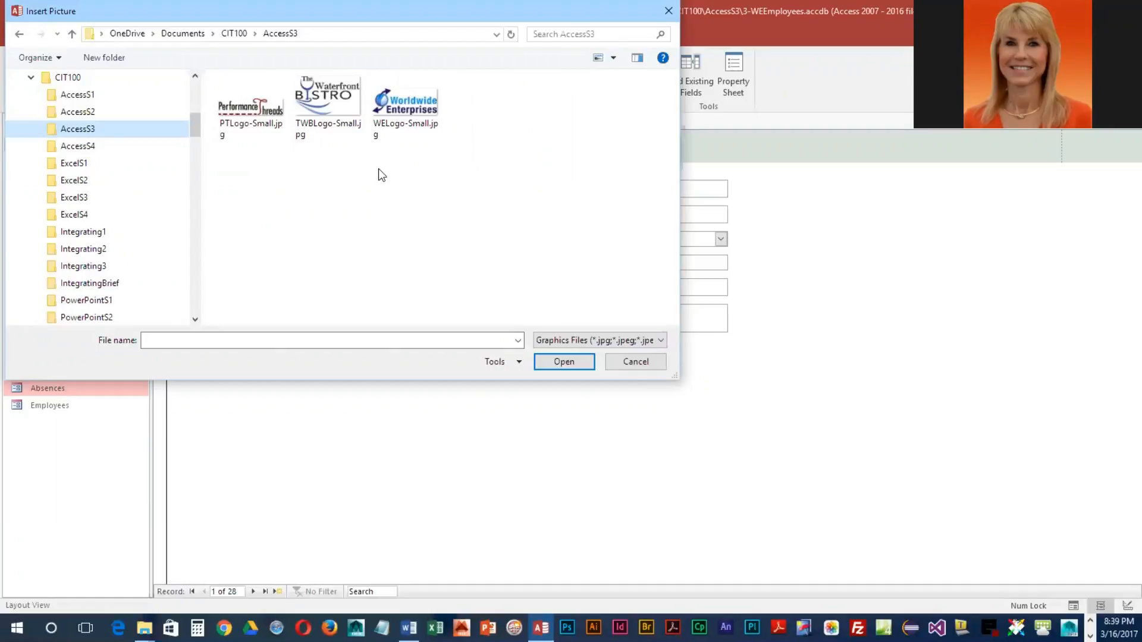
{"action": "left_click", "coordinate": [410, 107]}
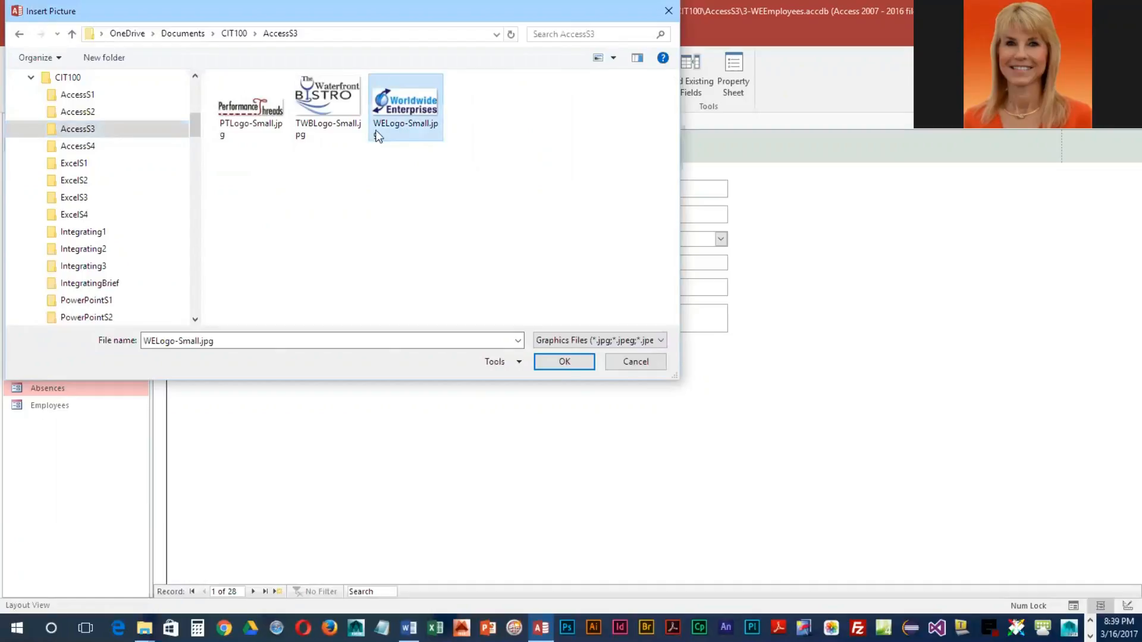
{"action": "left_click", "coordinate": [573, 369]}
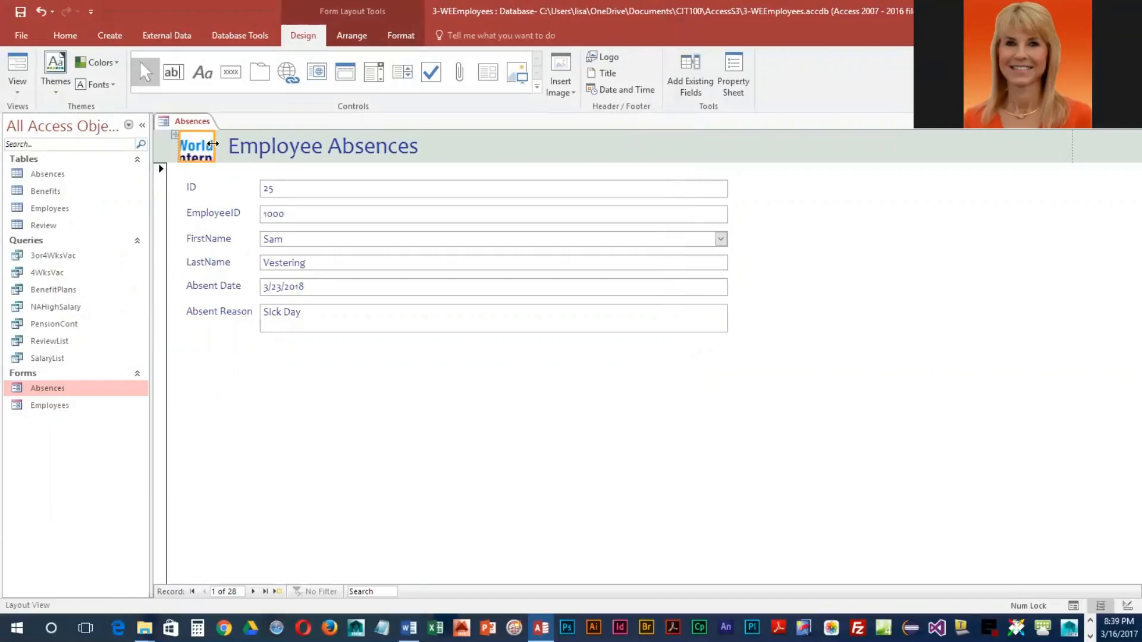
{"action": "left_click_drag", "start_coordinate": [214, 147], "coordinate": [288, 143]}
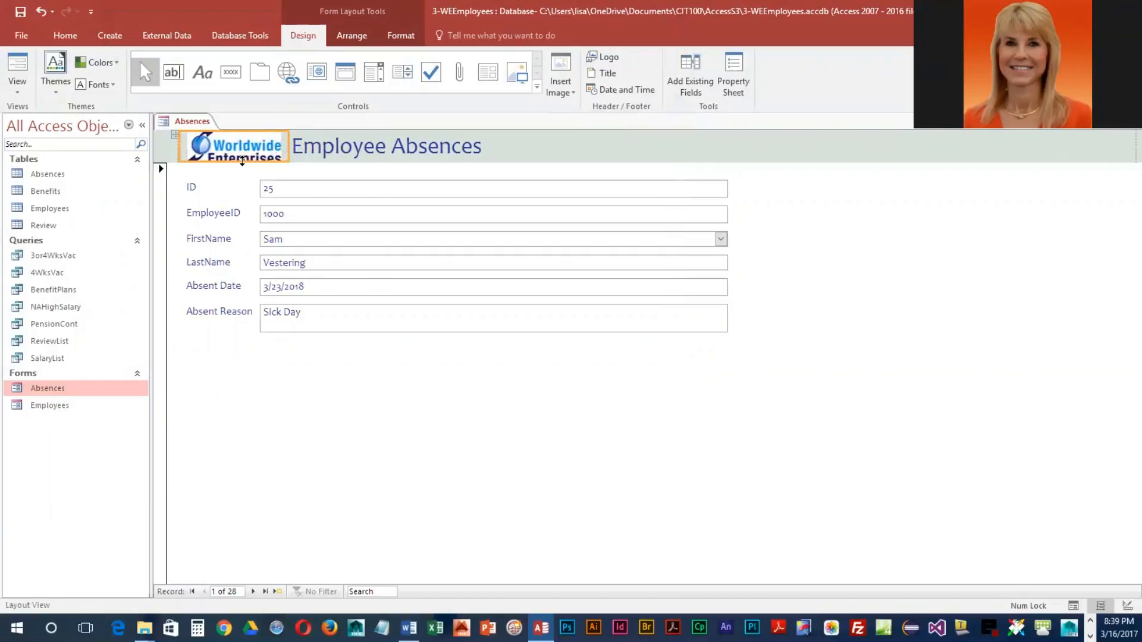
{"action": "left_click_drag", "start_coordinate": [233, 160], "coordinate": [235, 179]}
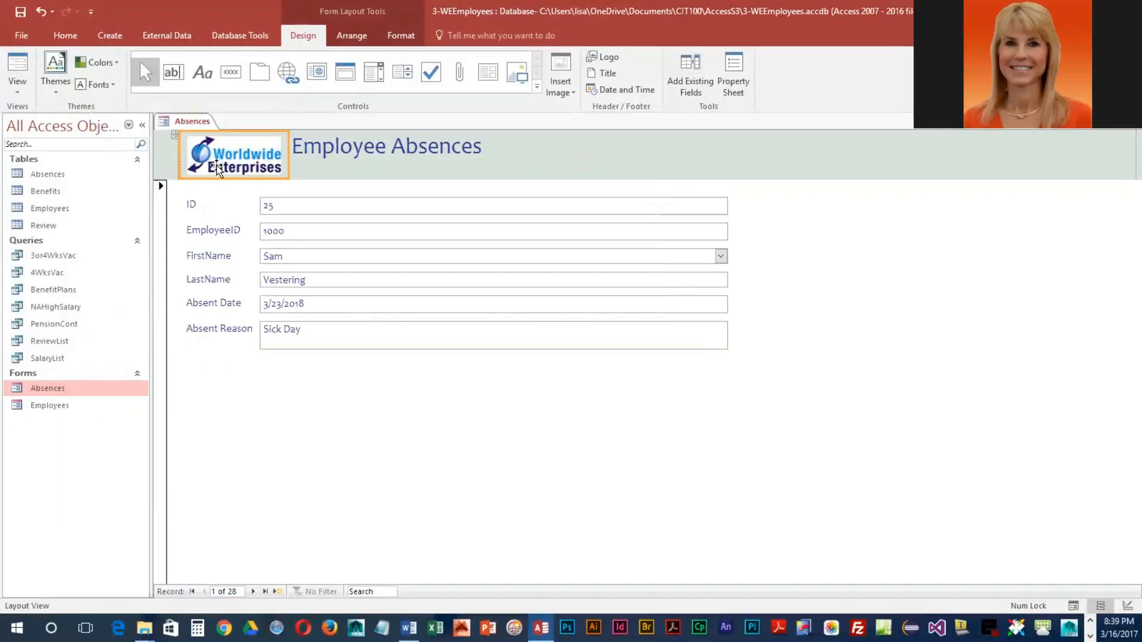
Narrow the form's text box column by setting the ID text box width to 2.2" in its properties
{"action": "left_click", "coordinate": [323, 205]}
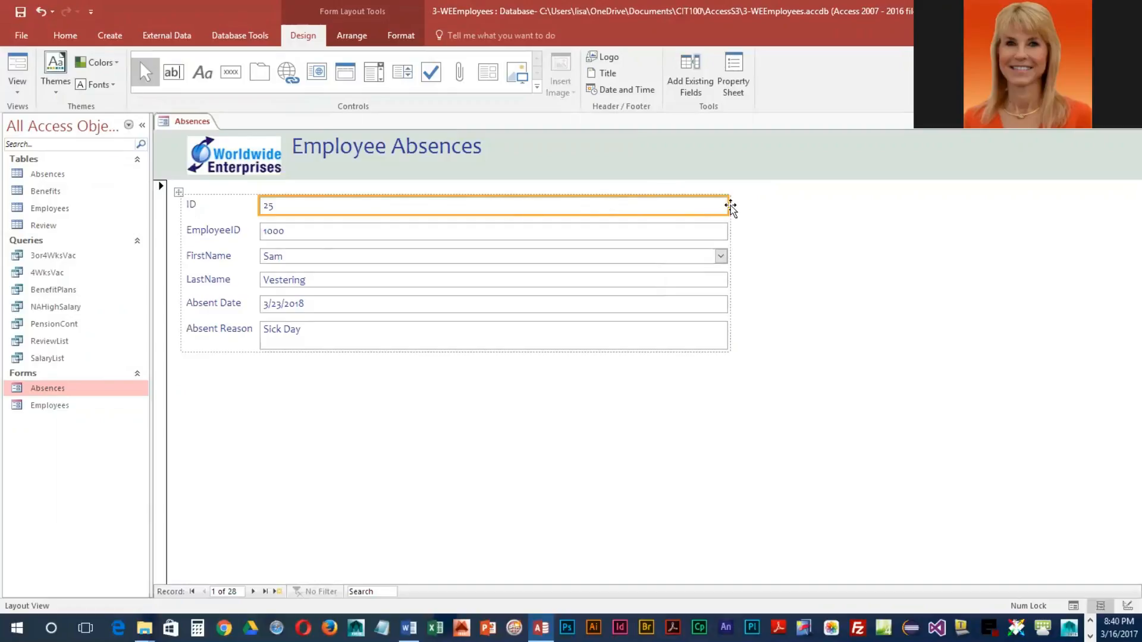
{"action": "mouse_move", "coordinate": [727, 207]}
{"action": "left_mouse_down"}
{"action": "mouse_move", "coordinate": [610, 206]}
{"action": "mouse_move", "coordinate": [725, 208]}
{"action": "left_mouse_up"}
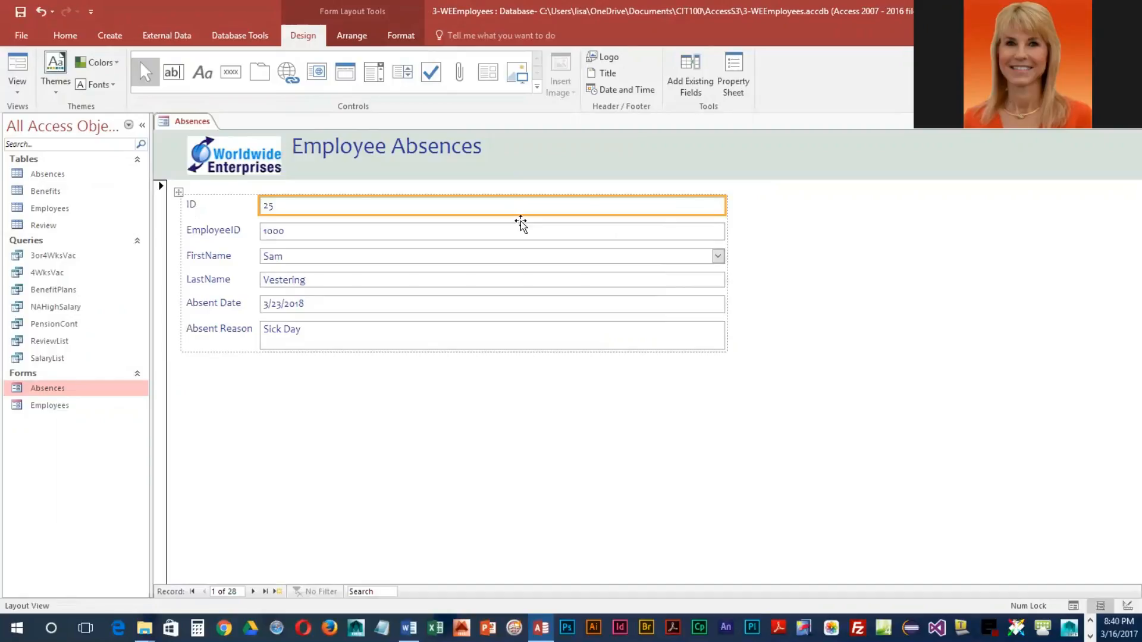
{"action": "left_click", "coordinate": [736, 70]}
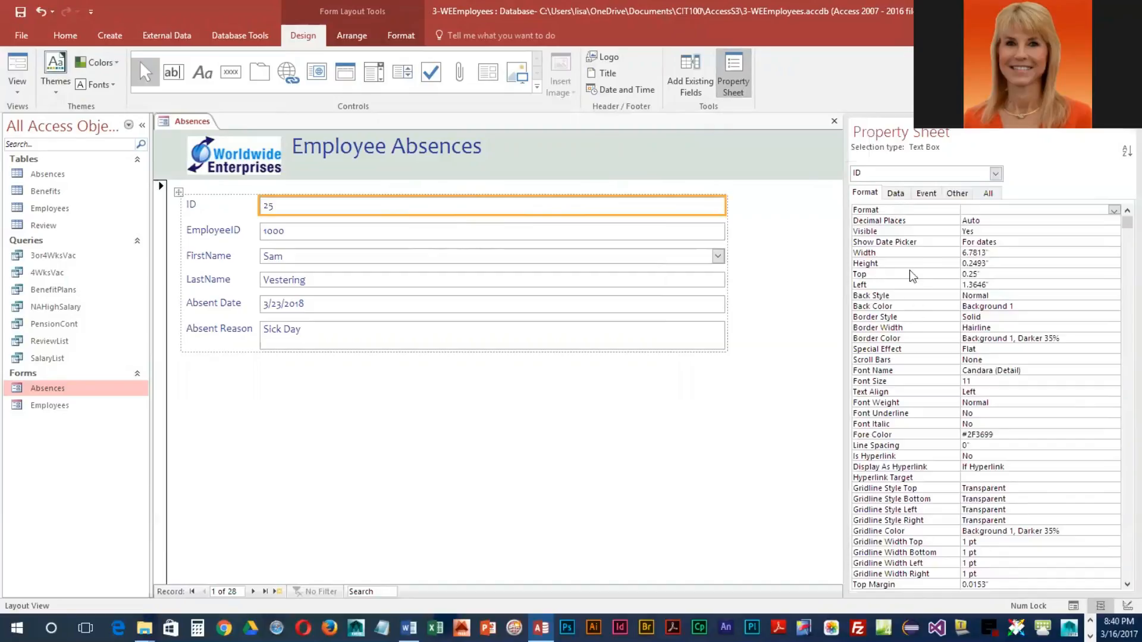
{"action": "left_click", "coordinate": [991, 254]}
{"action": "left_click", "coordinate": [990, 254]}
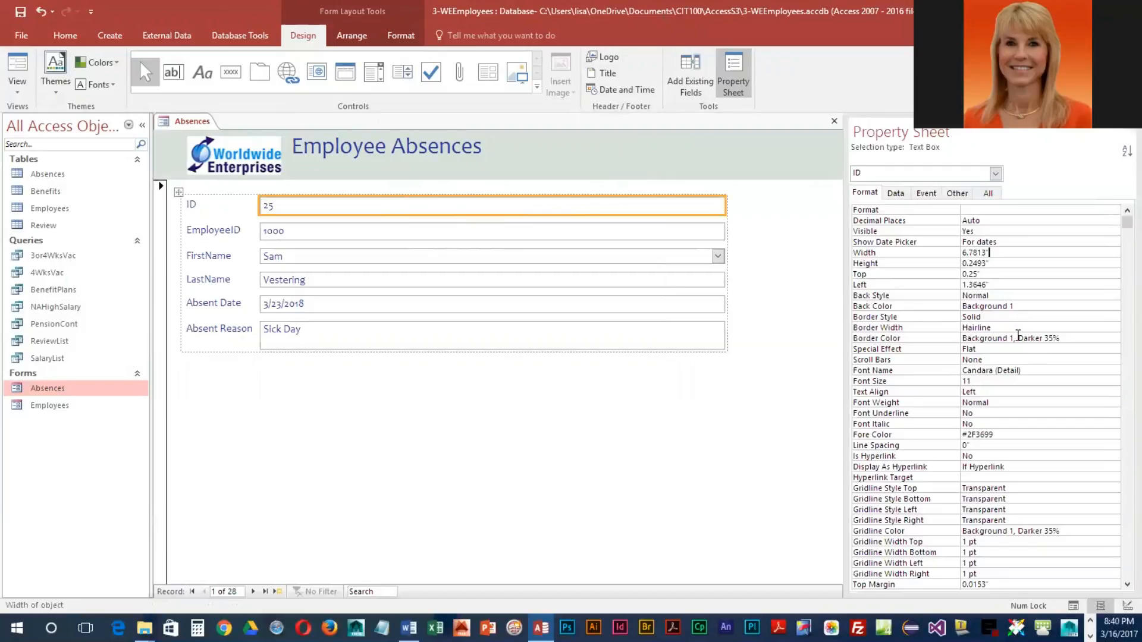
{"action": "key", "text": "BackSpace"}
{"action": "key", "text": "BackSpace"}
{"action": "key", "text": "BackSpace"}
{"action": "key", "text": "BackSpace"}
{"action": "key", "text": "BackSpace"}
{"action": "key", "text": "BackSpace"}
{"action": "key", "text": "BackSpace"}
{"action": "type", "text": "2.2\""}
Set the height of the ID text box to 0.3"
{"action": "left_click_drag", "start_coordinate": [970, 264], "coordinate": [986, 262]}
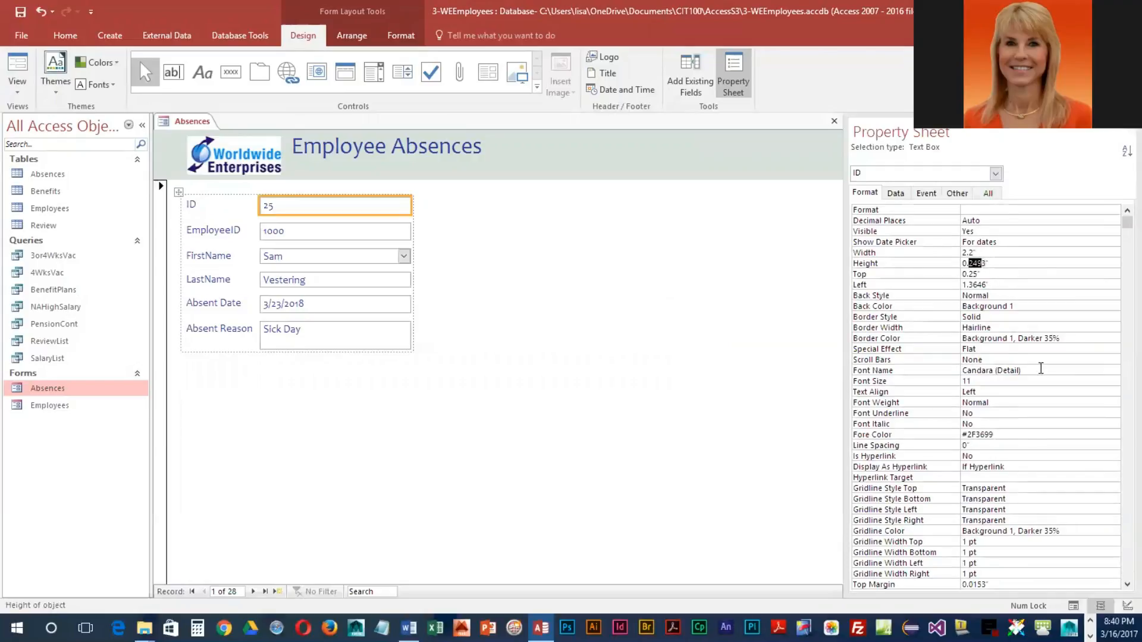
{"action": "type", "text": "3"}
{"action": "key", "text": "Return"}
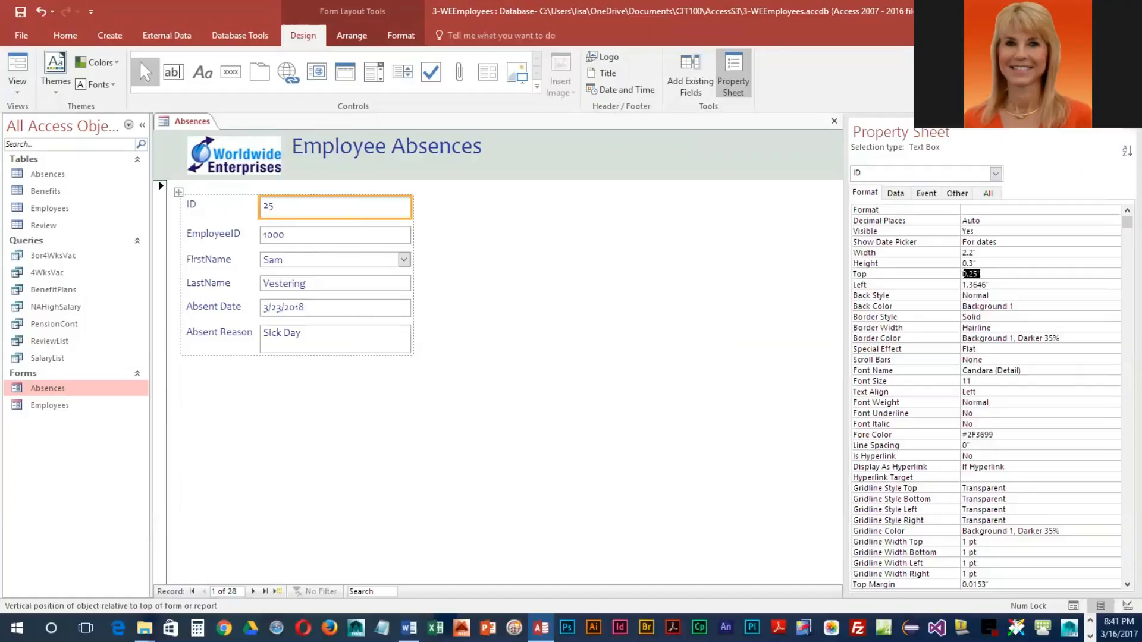
Set the ID label's width to 1.1" and close the property sheet
{"action": "left_click", "coordinate": [208, 204]}
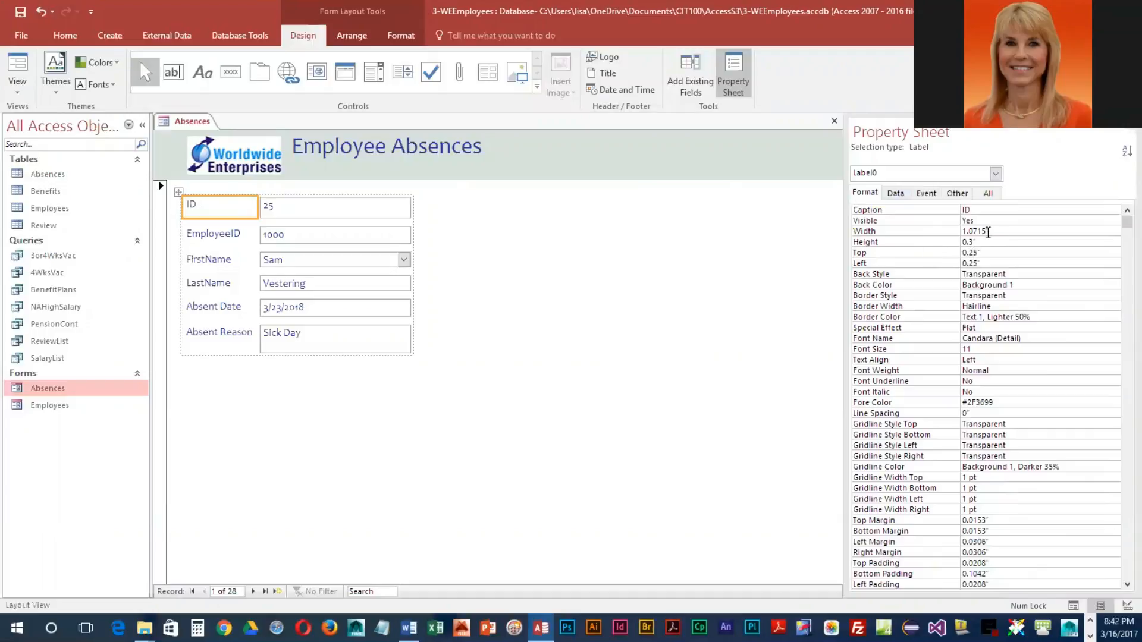
{"action": "left_click", "coordinate": [969, 232]}
{"action": "left_click", "coordinate": [986, 232]}
{"action": "left_click_drag", "start_coordinate": [985, 231], "coordinate": [968, 232]}
{"action": "type", "text": "1.1"}
{"action": "key", "text": "Return"}
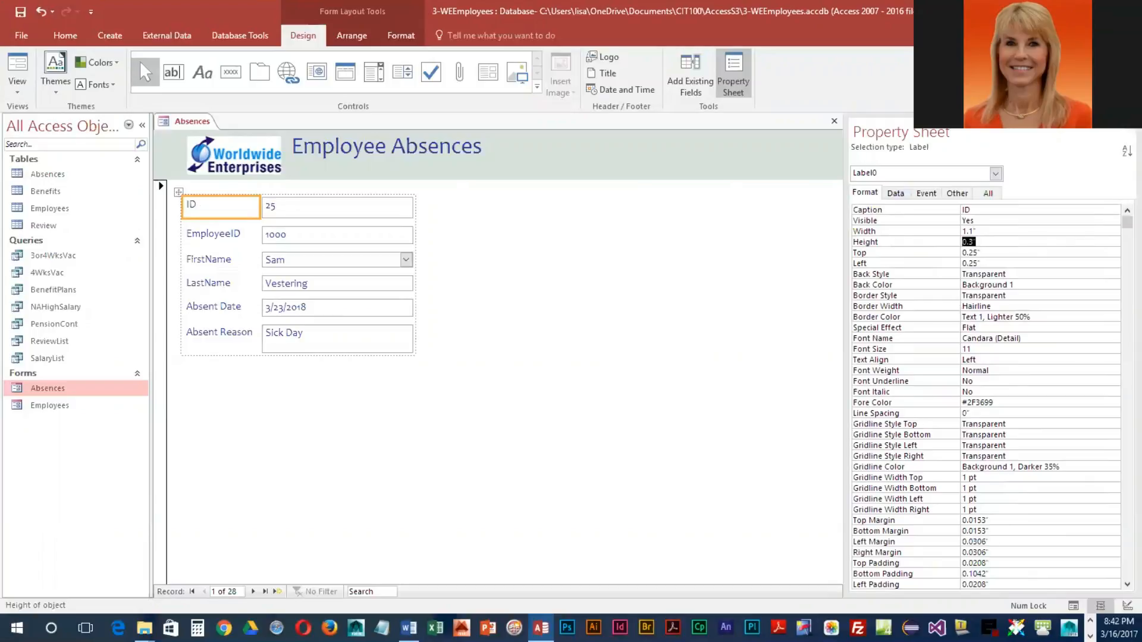
{"action": "left_click", "coordinate": [1131, 123]}
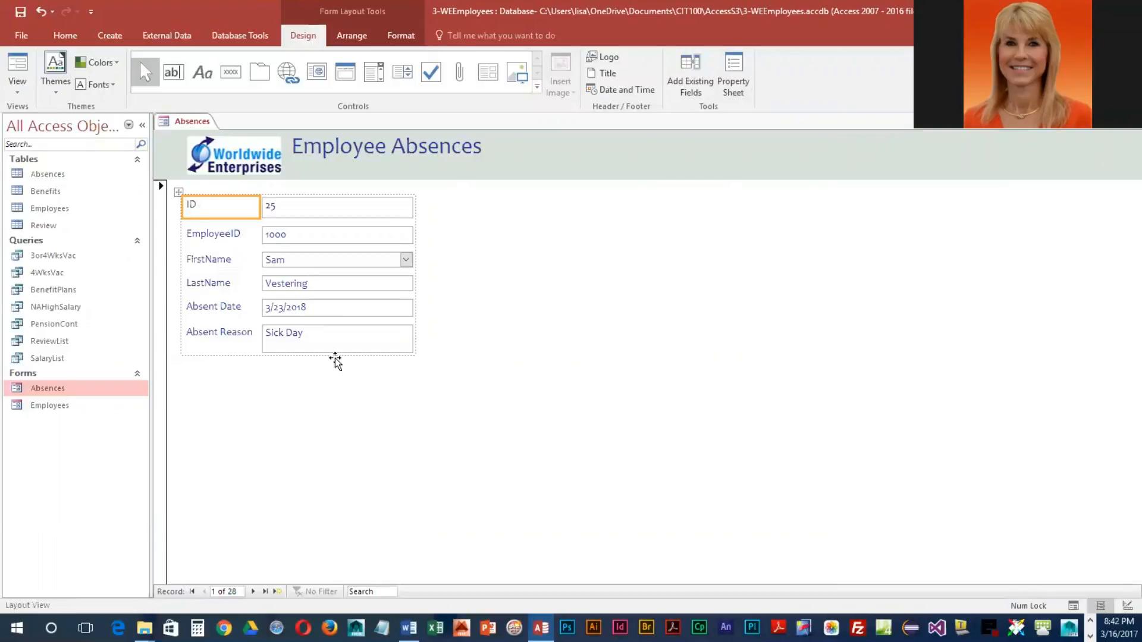
Move the Absent Date label and its text box up to the row directly below ID
{"action": "left_click", "coordinate": [207, 308]}
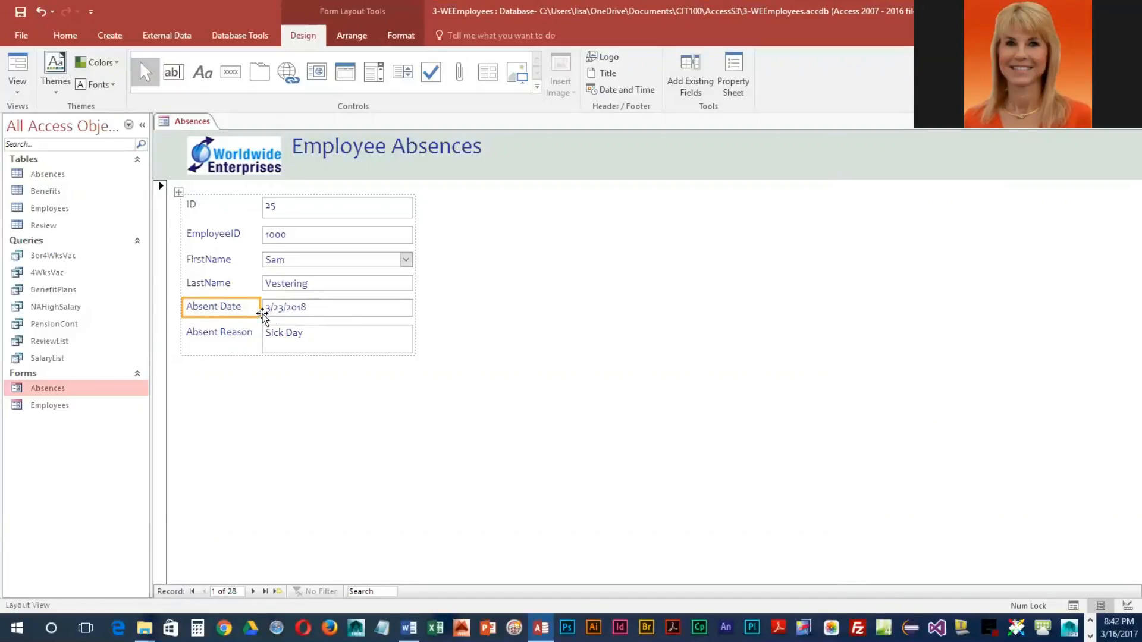
{"action": "left_click", "coordinate": [299, 312]}
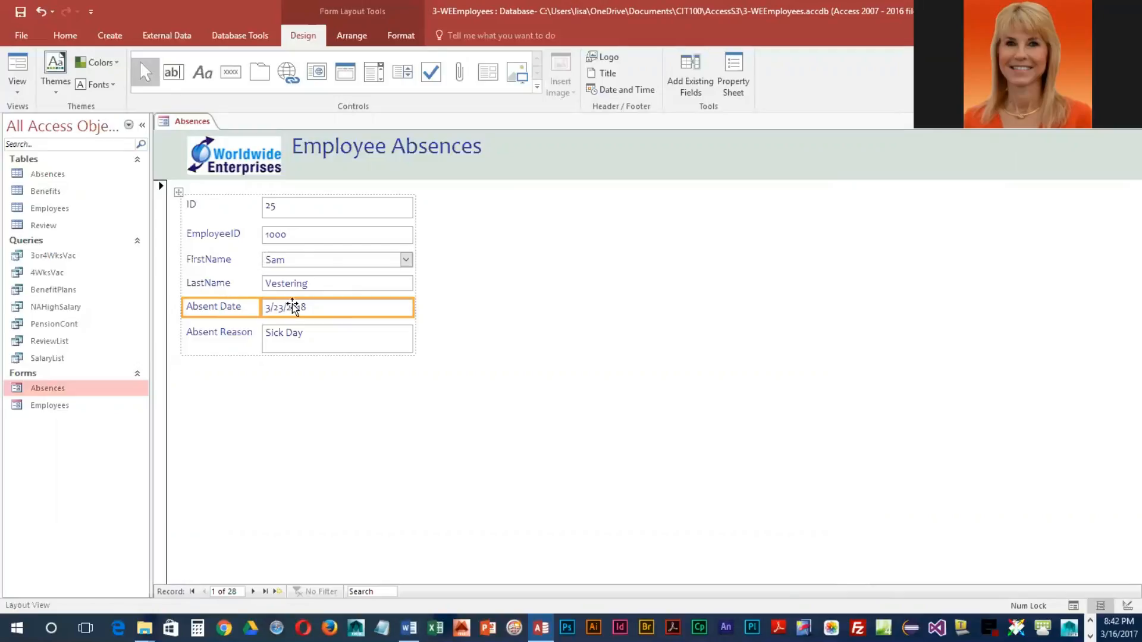
{"action": "left_click", "coordinate": [351, 37]}
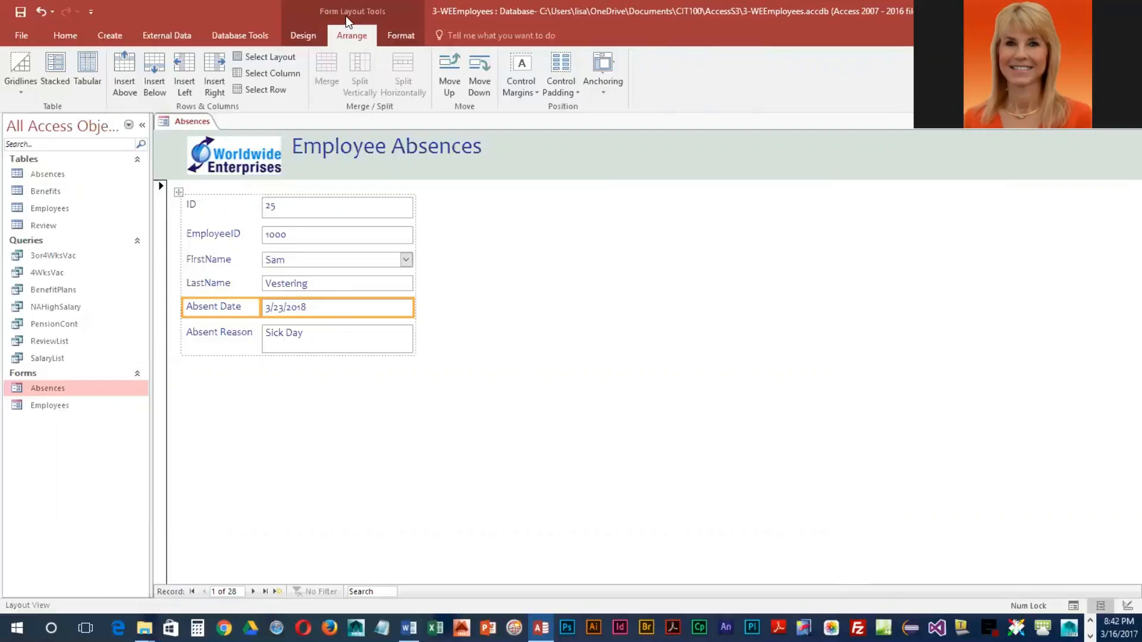
{"action": "left_click", "coordinate": [450, 85]}
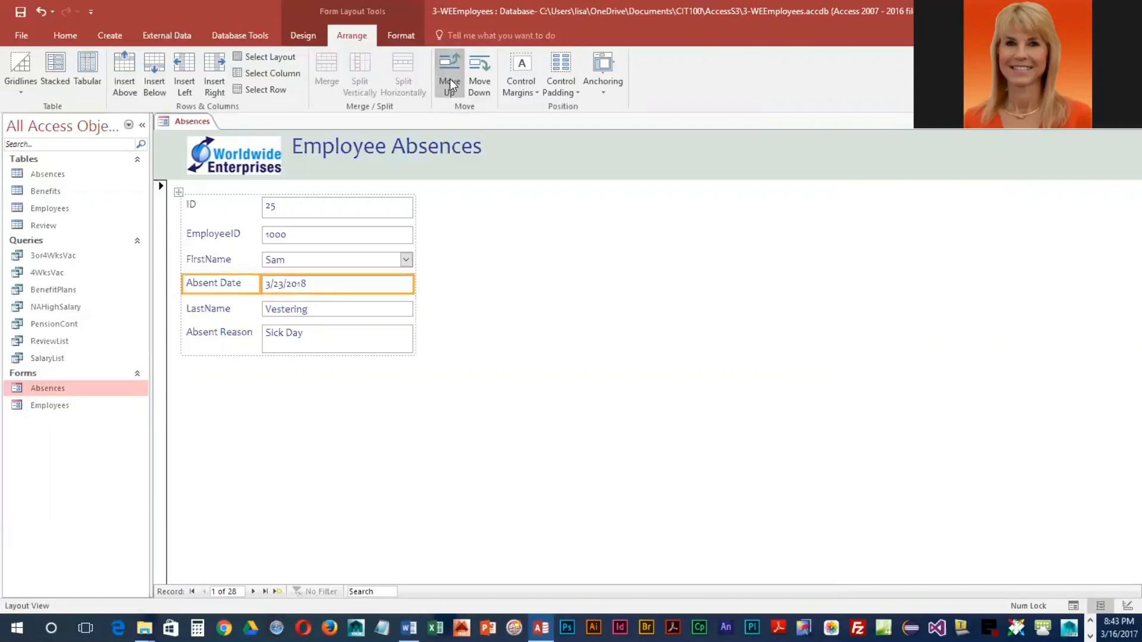
{"action": "left_click", "coordinate": [450, 85]}
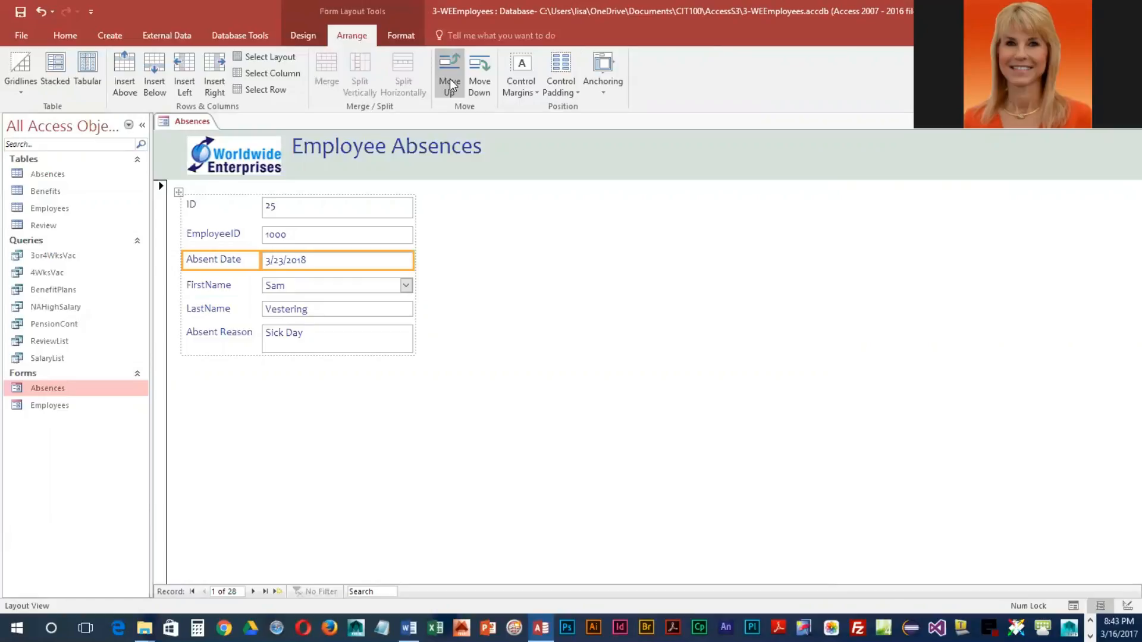
{"action": "left_click", "coordinate": [449, 82]}
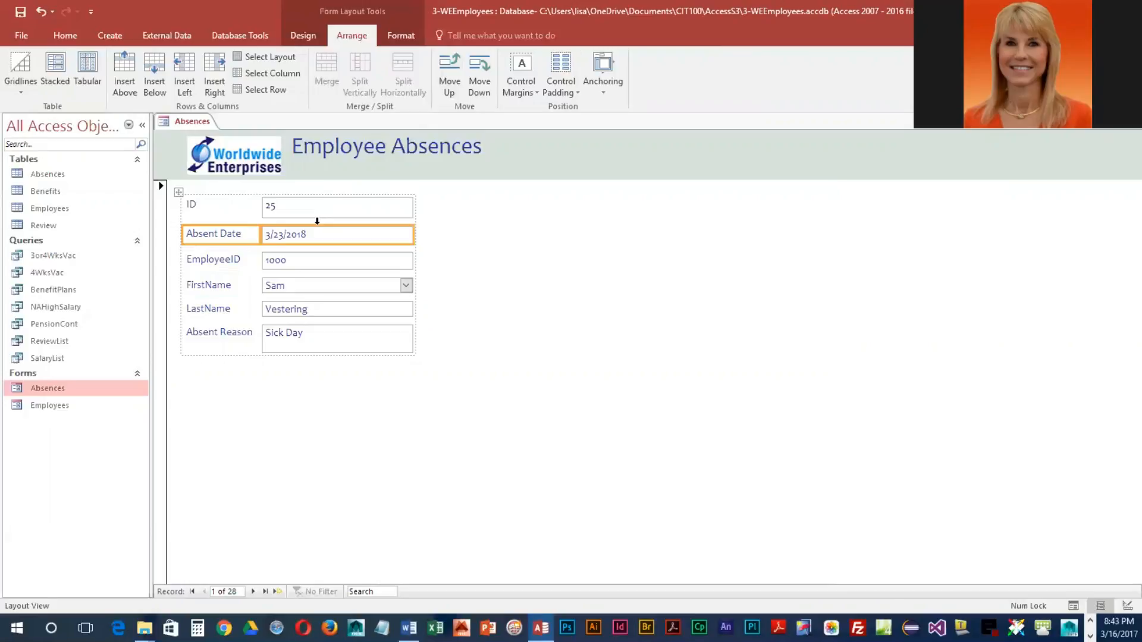
Insert a space in the EmployeeID, FirstName and LastName labels so they read Employee ID, First Name and Last Name
{"action": "left_click", "coordinate": [236, 263]}
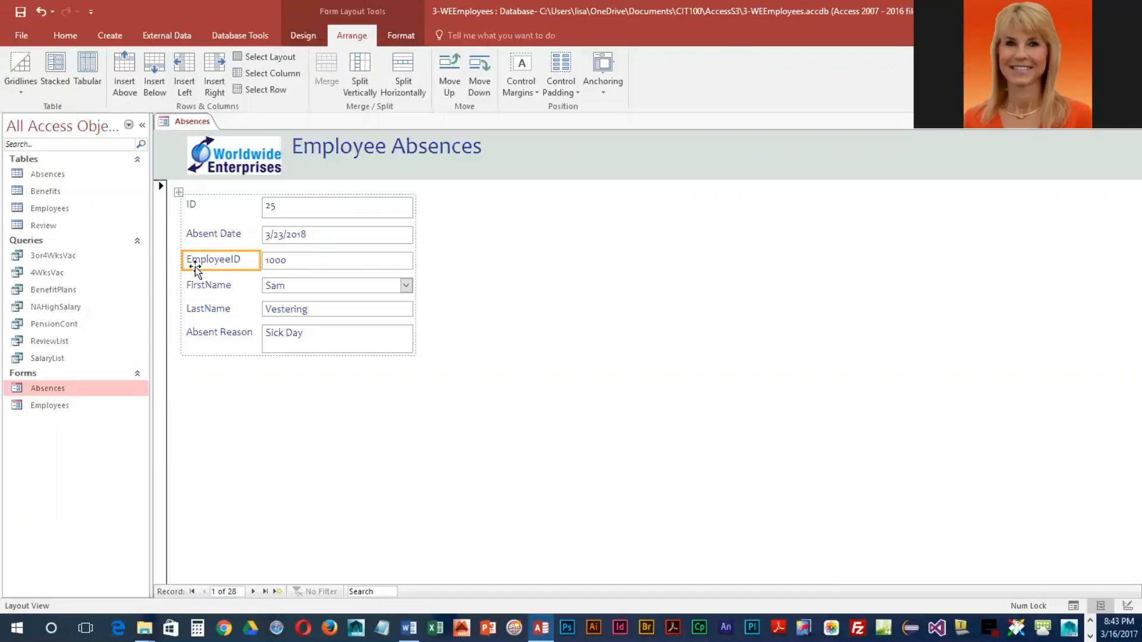
{"action": "left_click", "coordinate": [233, 269]}
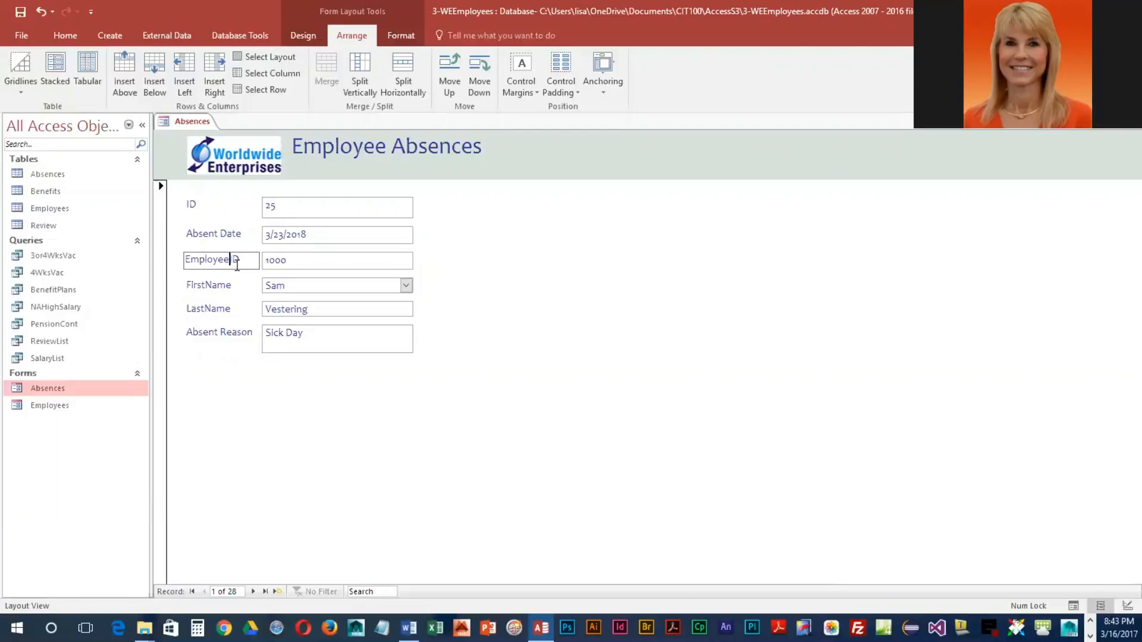
{"action": "left_click", "coordinate": [208, 289]}
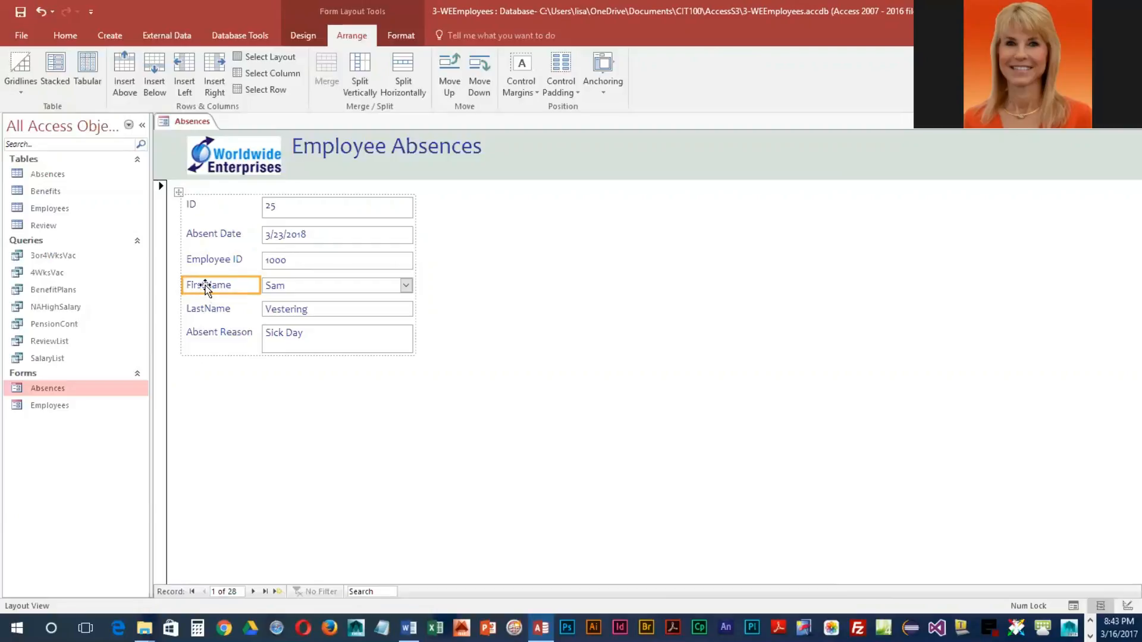
{"action": "left_click", "coordinate": [205, 286]}
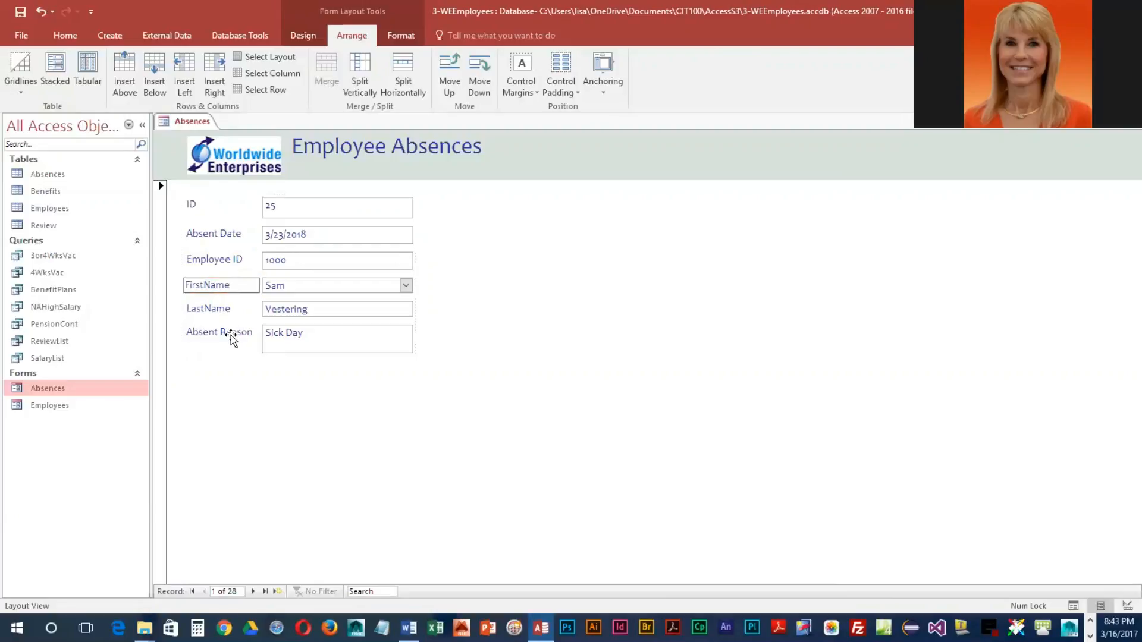
{"action": "left_click", "coordinate": [206, 308]}
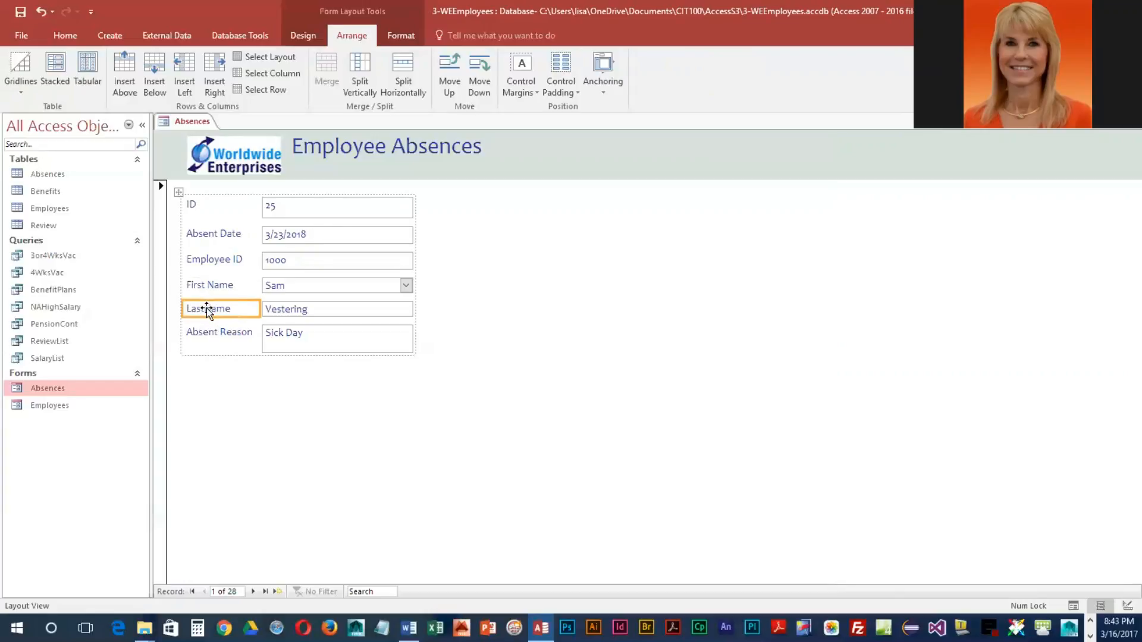
{"action": "left_click", "coordinate": [206, 308]}
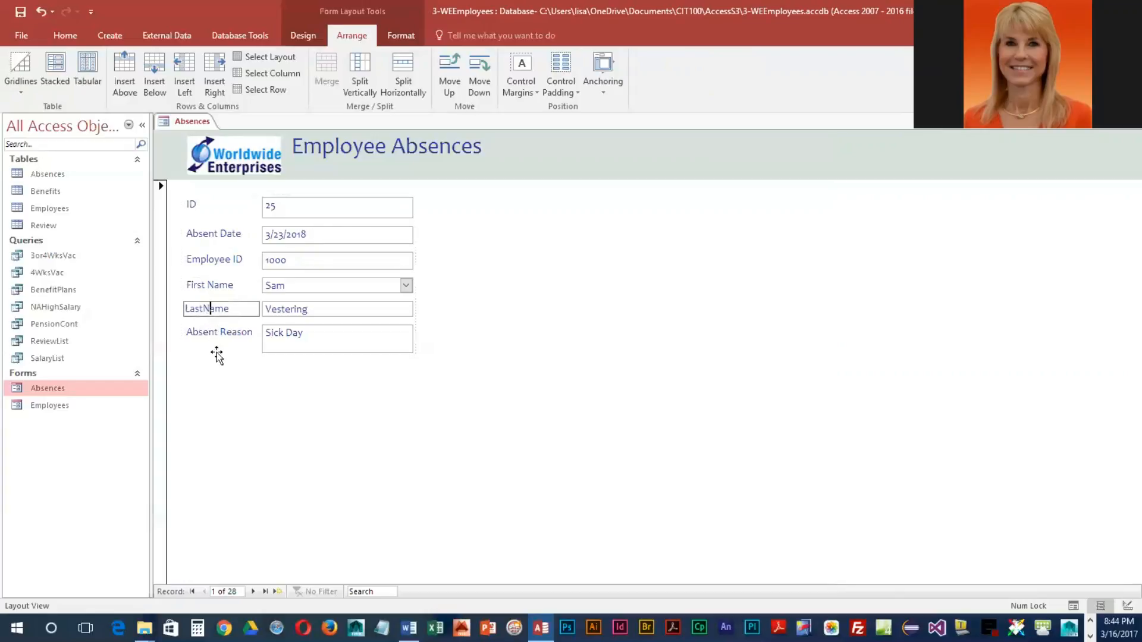
{"action": "key", "text": "Left"}
{"action": "left_click", "coordinate": [409, 399]}
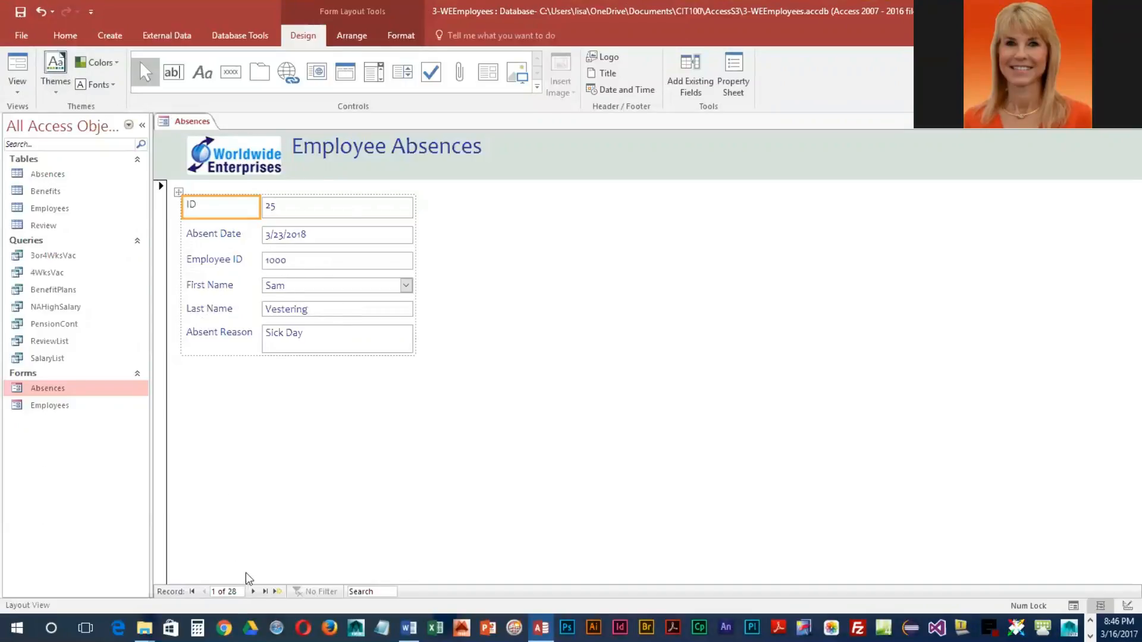
Page forward through the absence records to check how their data fits the resized form
{"action": "left_click", "coordinate": [252, 591]}
{"action": "left_click", "coordinate": [253, 592]}
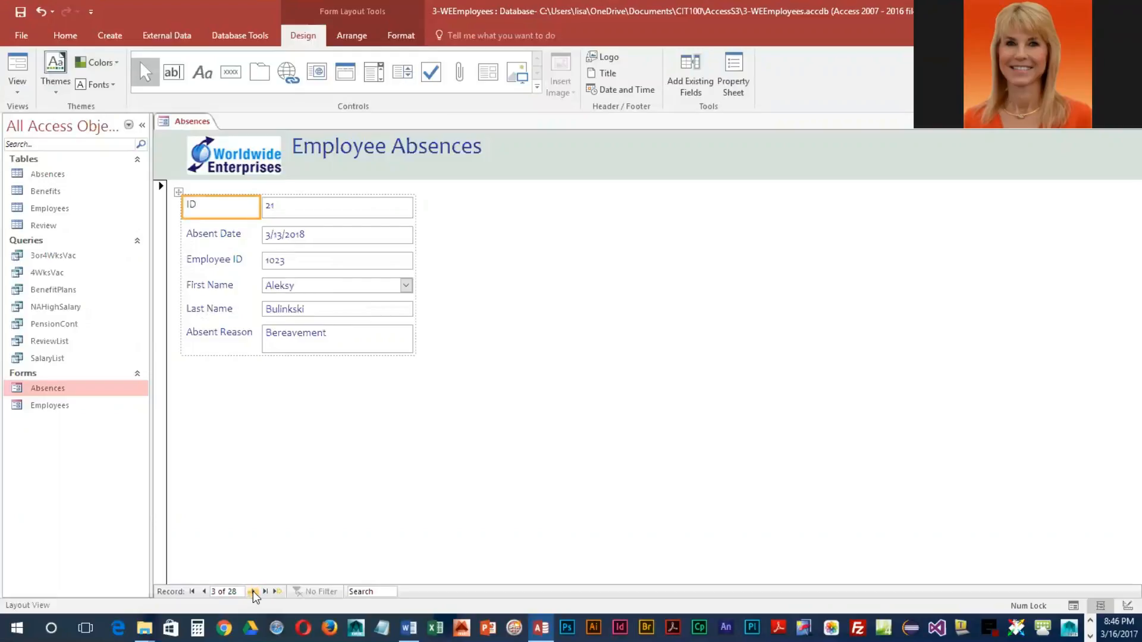
{"action": "left_click", "coordinate": [252, 592]}
{"action": "left_click", "coordinate": [253, 592]}
{"action": "left_click", "coordinate": [253, 592]}
{"action": "left_click", "coordinate": [252, 592]}
{"action": "left_click", "coordinate": [253, 592]}
{"action": "left_click", "coordinate": [253, 592]}
{"action": "left_click", "coordinate": [253, 592]}
{"action": "left_click", "coordinate": [254, 591]}
{"action": "left_click", "coordinate": [254, 592]}
{"action": "left_click", "coordinate": [254, 591]}
{"action": "left_click", "coordinate": [254, 592]}
{"action": "left_click", "coordinate": [254, 591]}
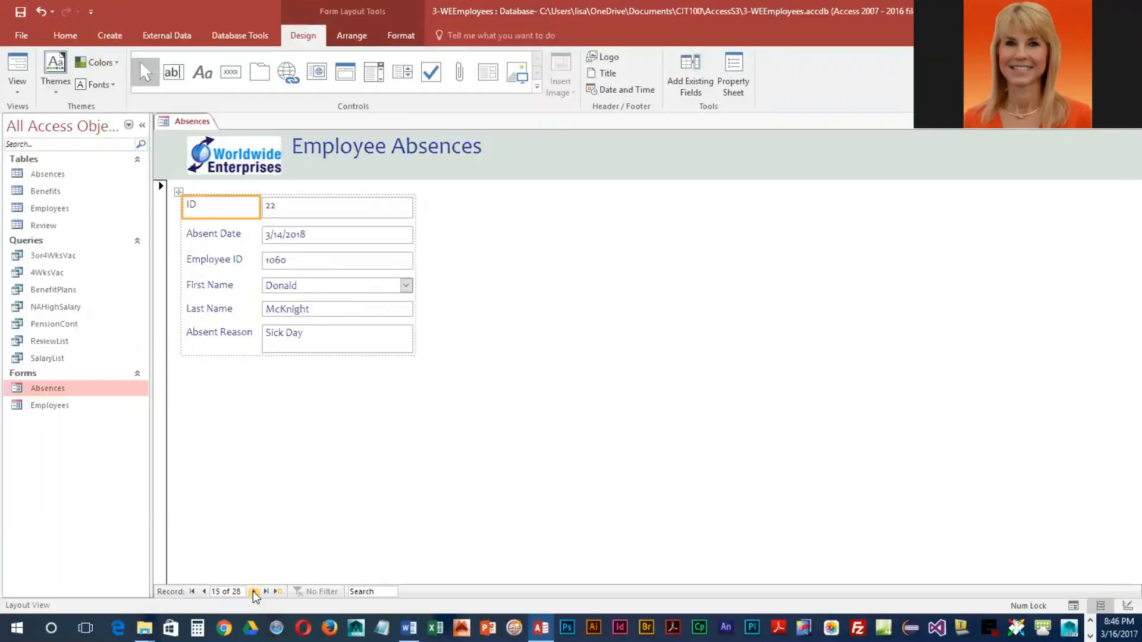
{"action": "left_click", "coordinate": [254, 591]}
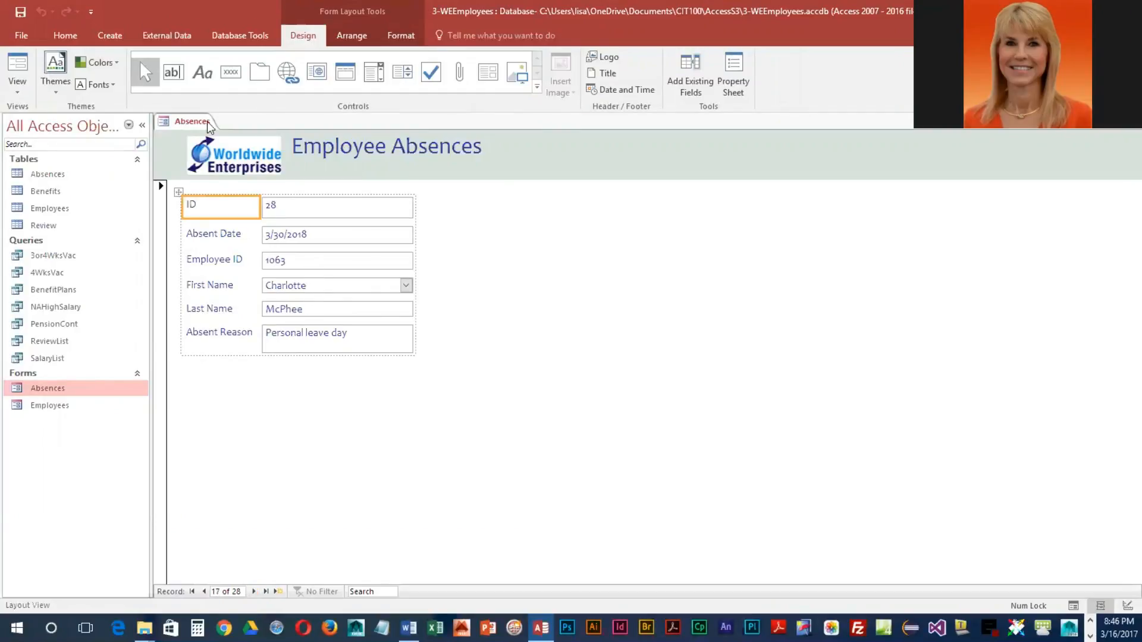
Open the Absences form in Print Preview
{"action": "left_click", "coordinate": [23, 36]}
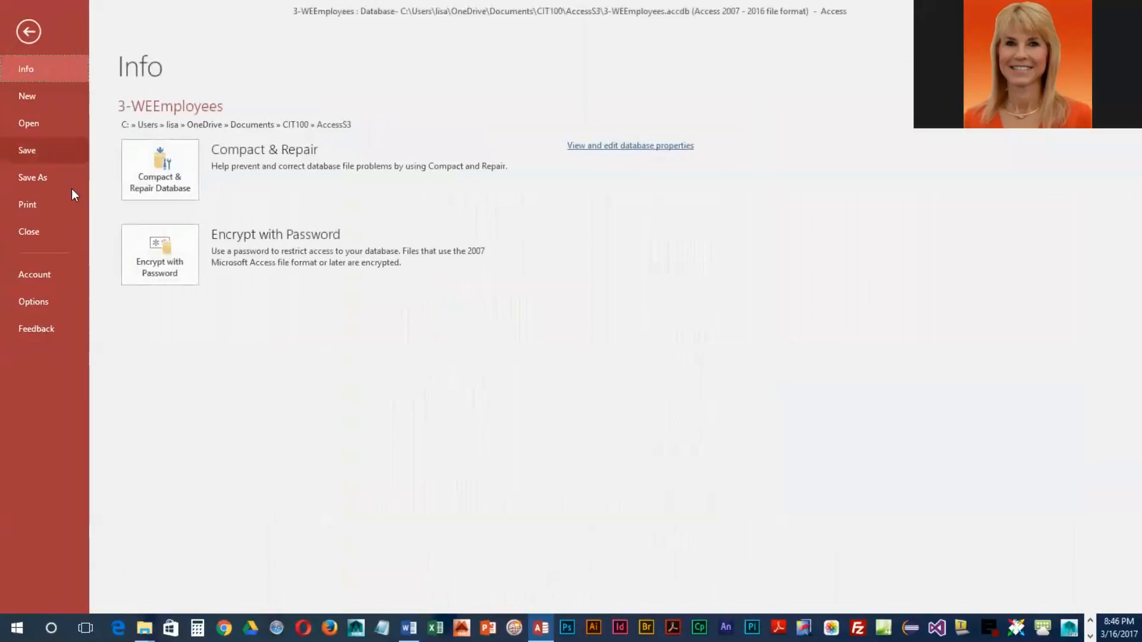
{"action": "left_click", "coordinate": [28, 205]}
{"action": "left_click", "coordinate": [244, 267]}
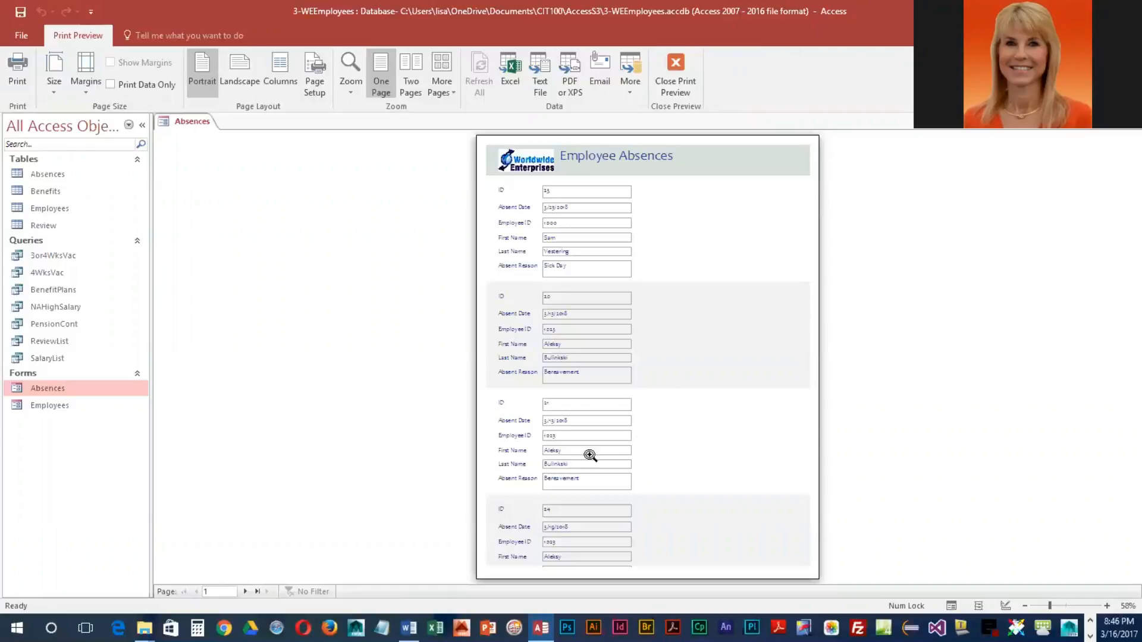
Page forward through the print preview to page 6 and back to page 1 to check for blank pages
{"action": "left_click", "coordinate": [245, 591]}
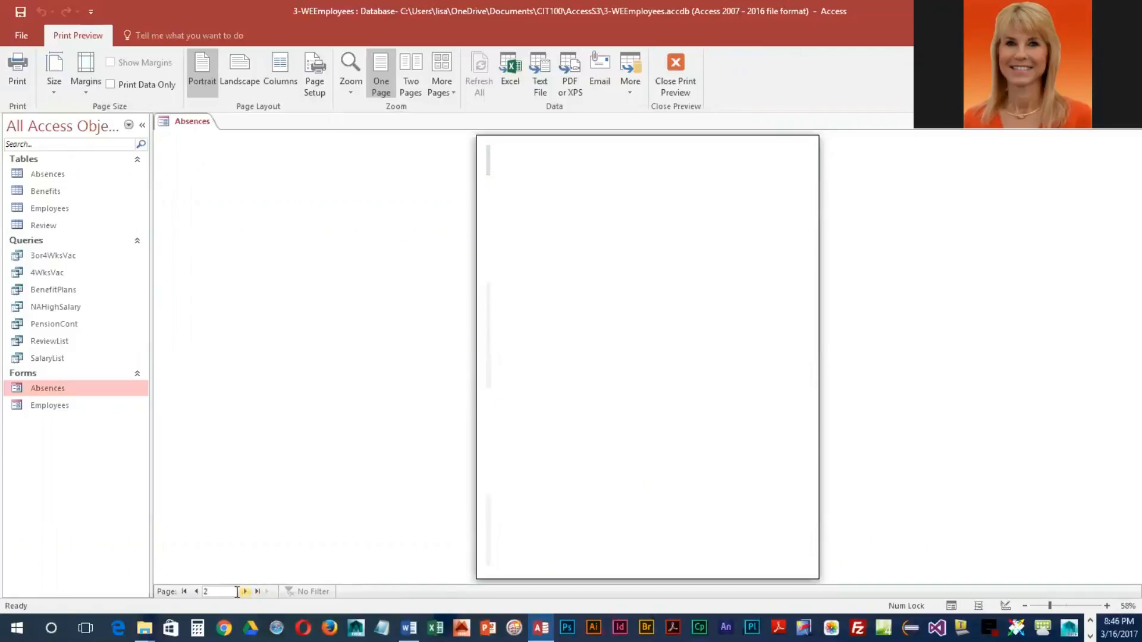
{"action": "left_click", "coordinate": [245, 591]}
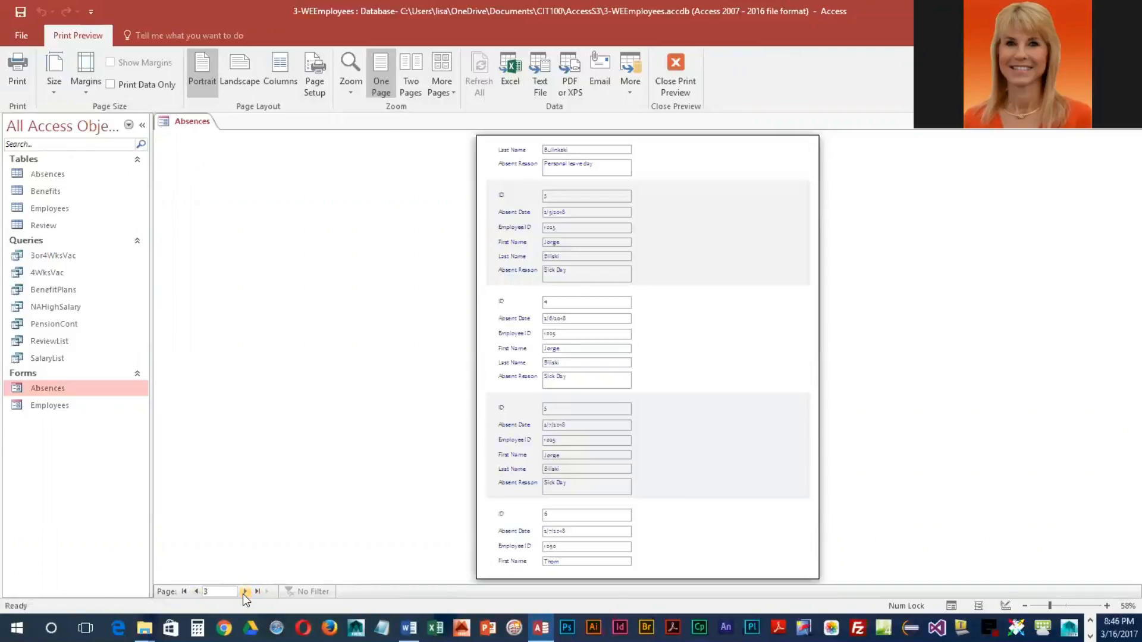
{"action": "left_click", "coordinate": [245, 592]}
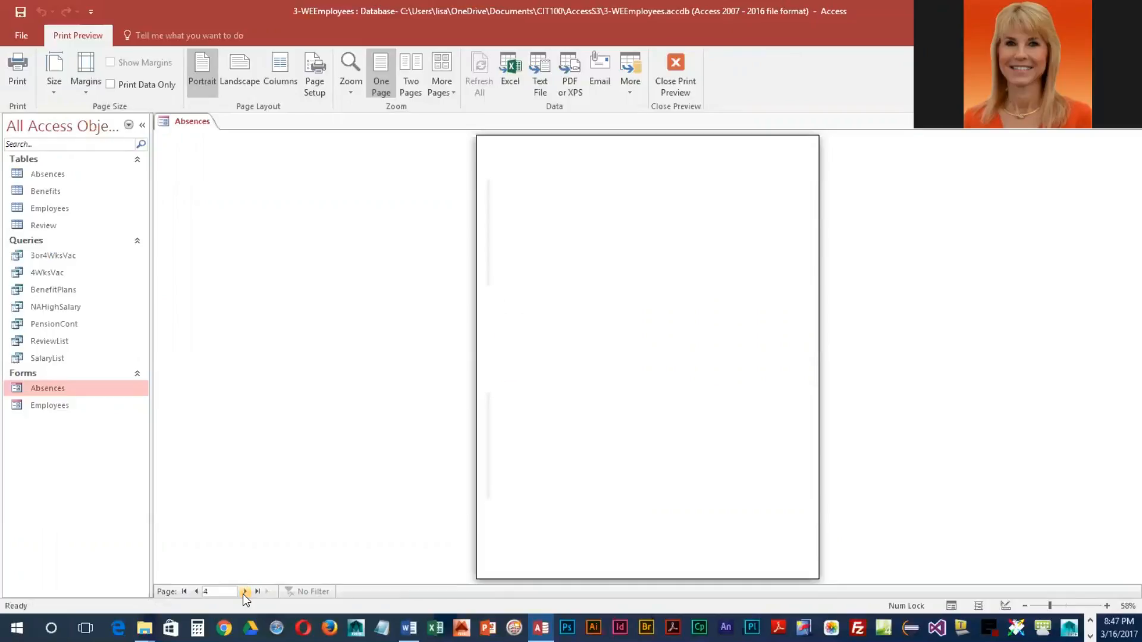
{"action": "left_click", "coordinate": [244, 592]}
{"action": "left_click", "coordinate": [244, 592]}
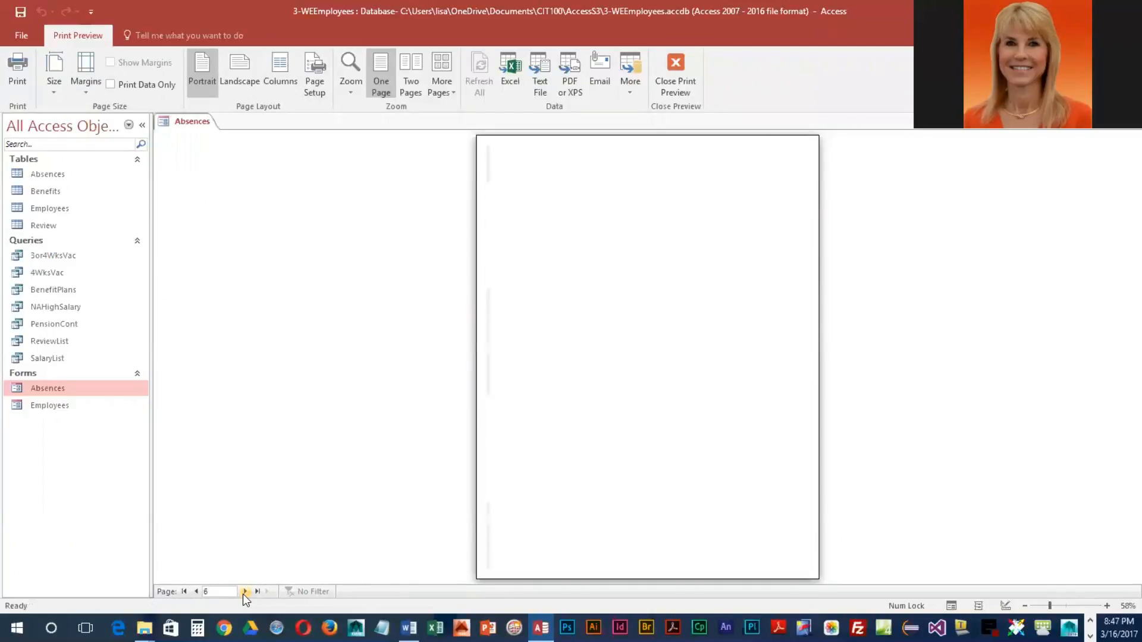
{"action": "left_click", "coordinate": [200, 592]}
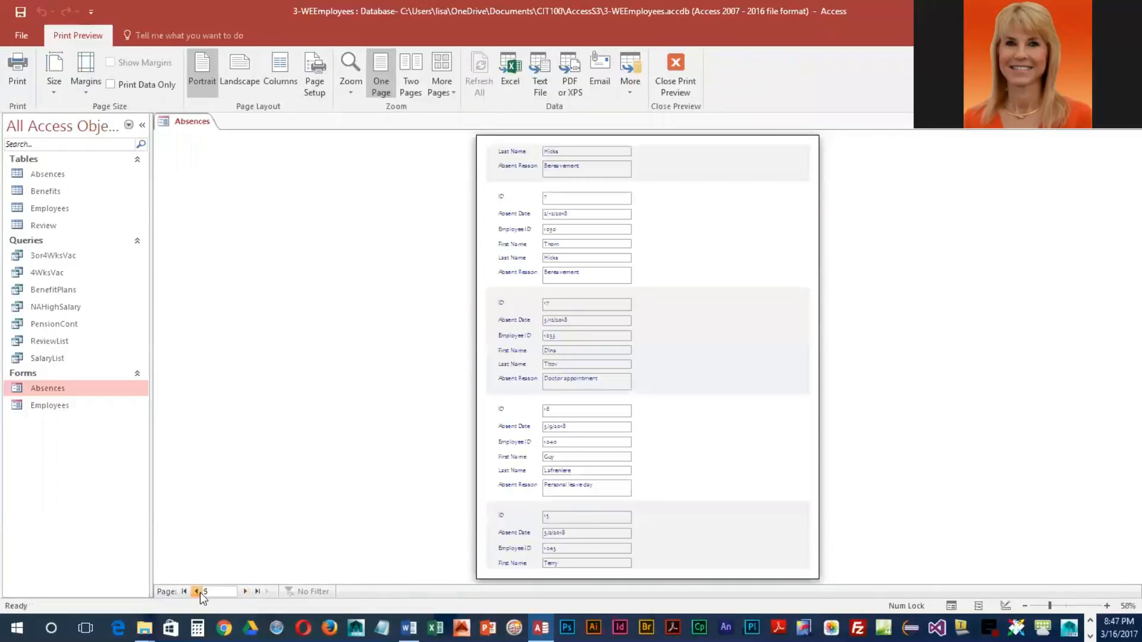
{"action": "left_click", "coordinate": [200, 592]}
{"action": "left_click", "coordinate": [199, 593]}
{"action": "left_click", "coordinate": [199, 592]}
{"action": "left_click", "coordinate": [199, 593]}
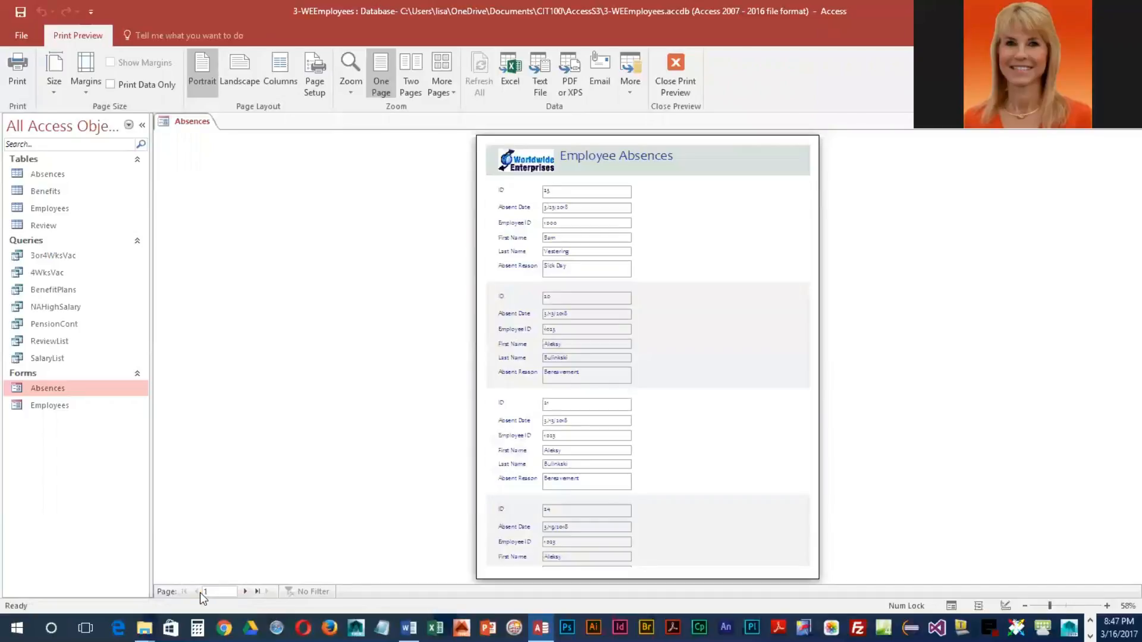
Set the column width in the form's page setup to 8" and apply it
{"action": "left_click", "coordinate": [275, 76]}
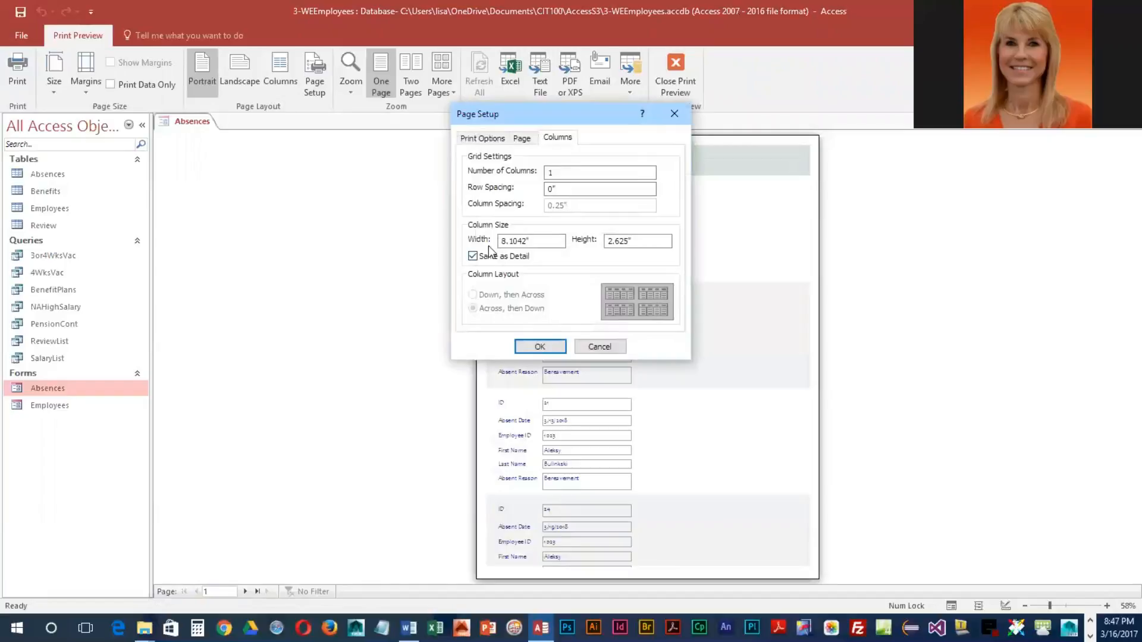
{"action": "left_click", "coordinate": [511, 243]}
{"action": "left_click_drag", "start_coordinate": [506, 242], "coordinate": [528, 239]}
{"action": "key", "text": "BackSpace"}
{"action": "left_click", "coordinate": [540, 346]}
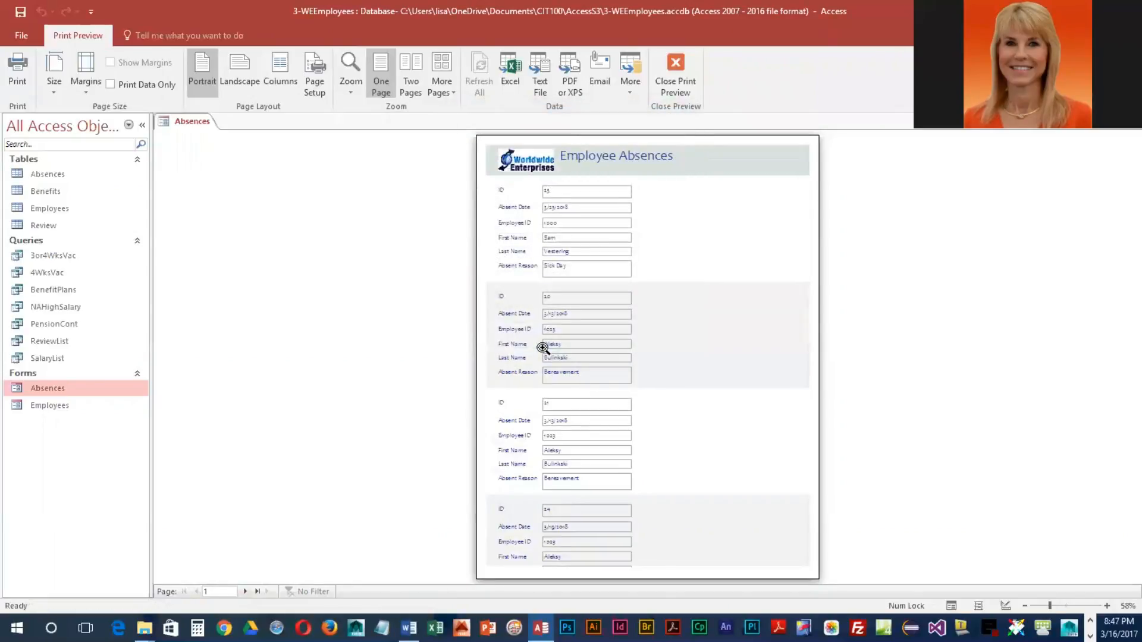
Recheck preview pages 1 through 6 for blank pages with the 8" column width, then return to page 1
{"action": "left_click", "coordinate": [245, 591]}
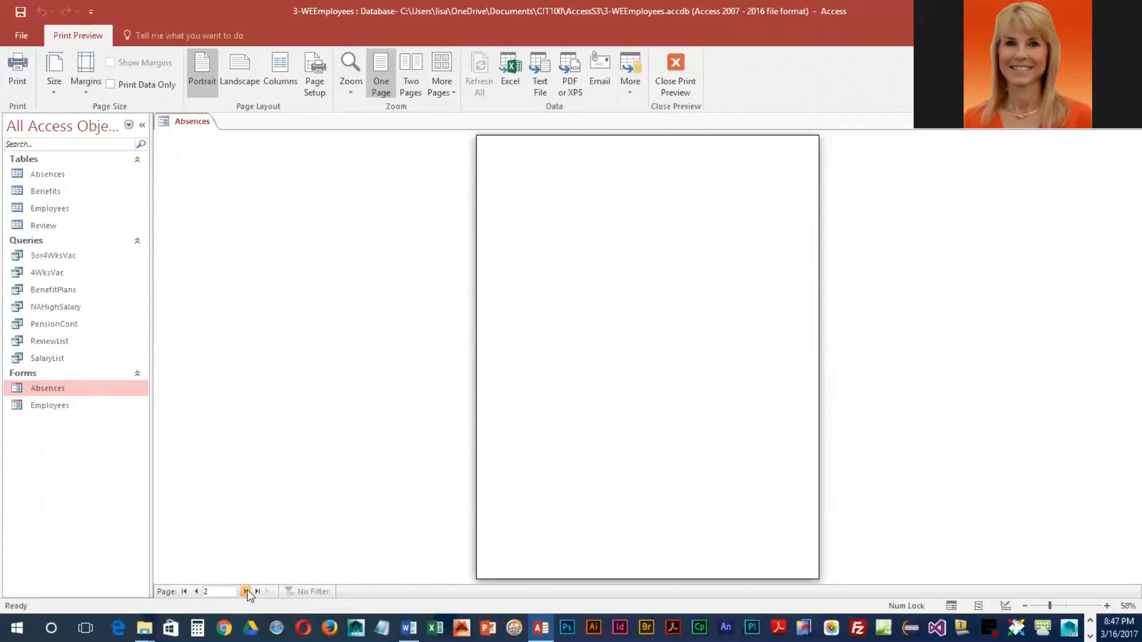
{"action": "left_click", "coordinate": [246, 591]}
{"action": "left_click", "coordinate": [245, 591]}
{"action": "left_click", "coordinate": [246, 591]}
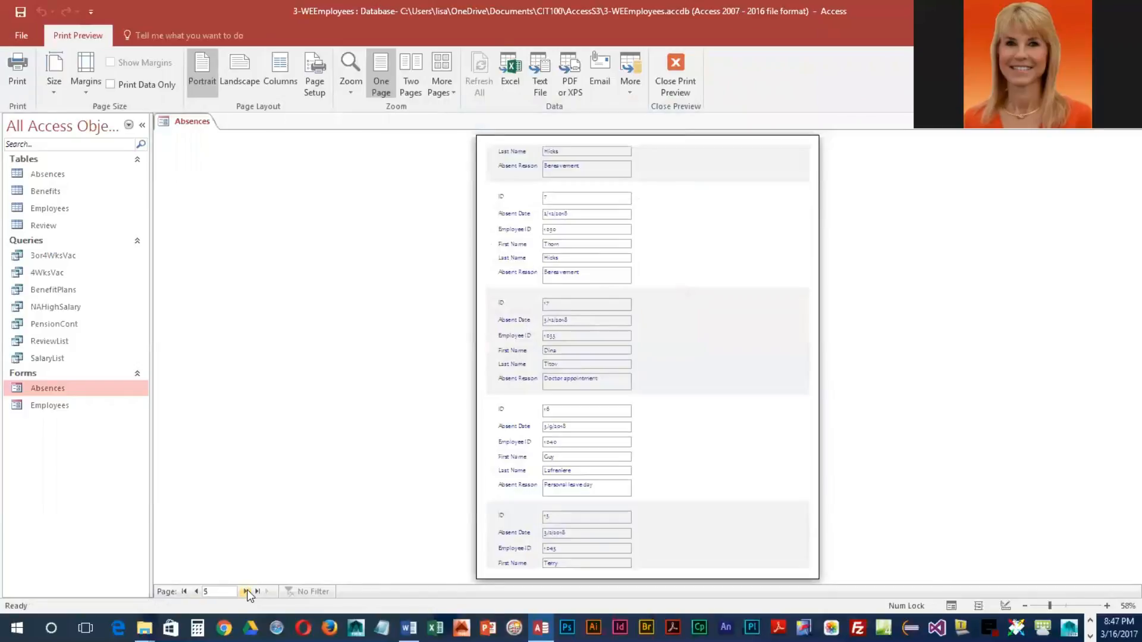
{"action": "left_click", "coordinate": [246, 591]}
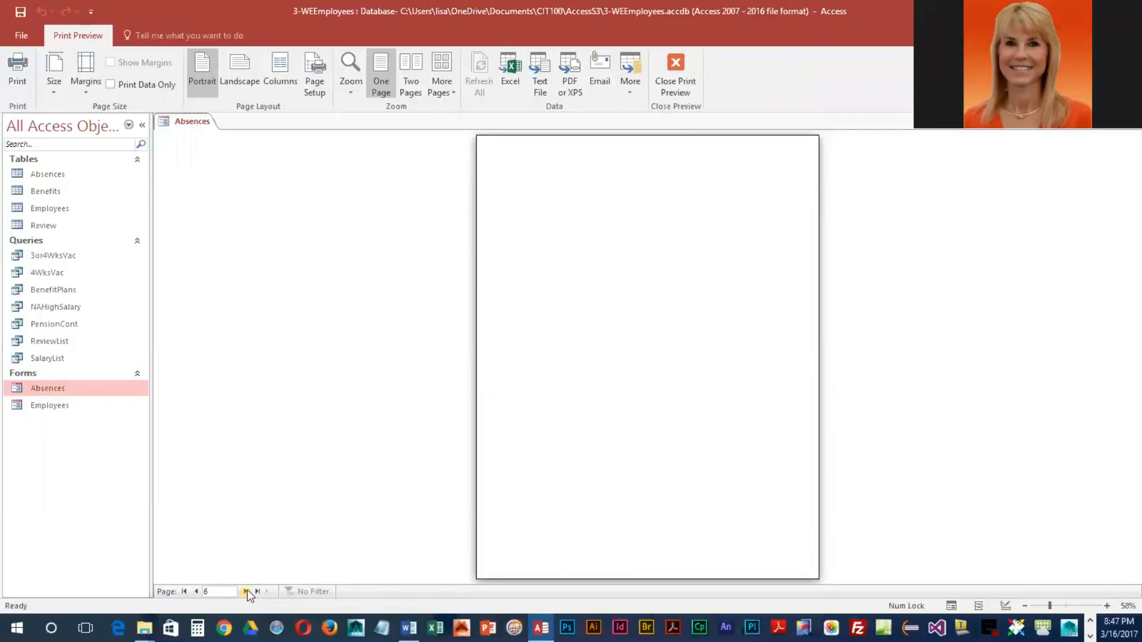
{"action": "left_click", "coordinate": [194, 593]}
{"action": "left_click", "coordinate": [193, 593]}
{"action": "left_click", "coordinate": [194, 592]}
{"action": "left_click", "coordinate": [193, 593]}
{"action": "left_click", "coordinate": [194, 592]}
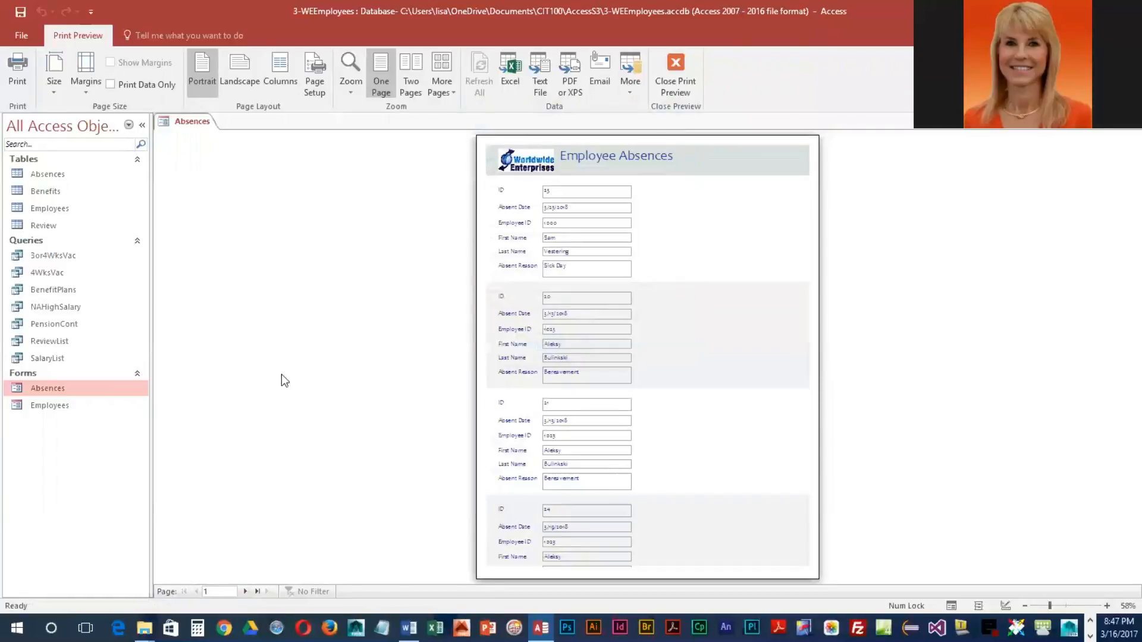
Reduce the column width in the form's page setup to 7.8" and apply it
{"action": "left_click", "coordinate": [274, 72]}
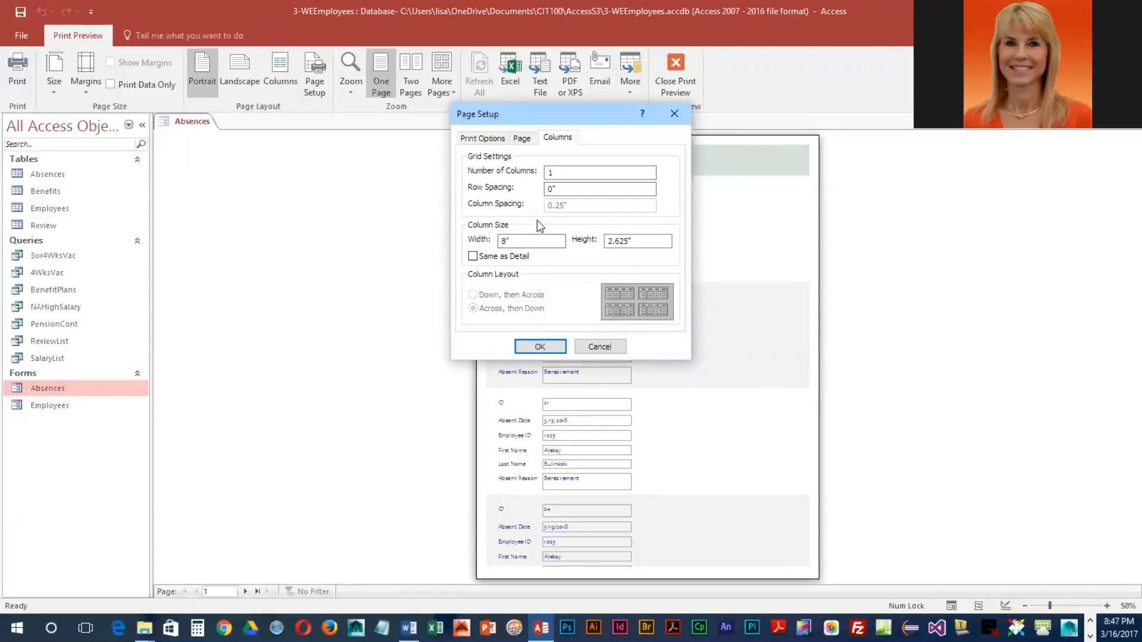
{"action": "left_click", "coordinate": [502, 240]}
{"action": "key", "text": "Delete"}
{"action": "type", "text": "7.8"}
{"action": "left_click", "coordinate": [557, 347]}
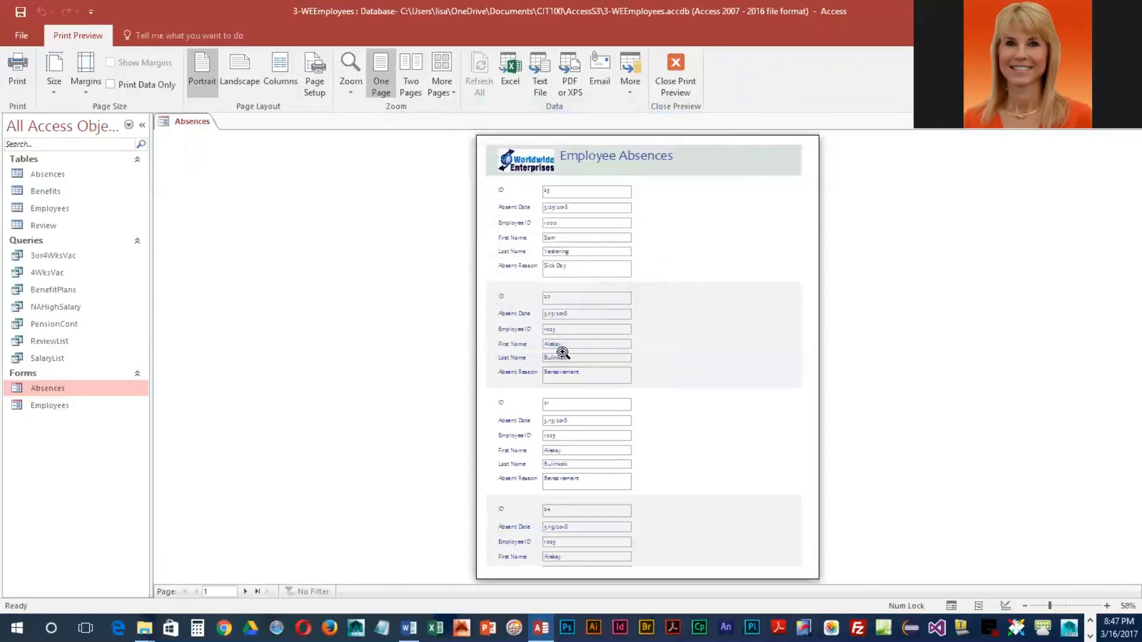
Page through the preview to page 6 and back to check how the records print at the 7.8" column width
{"action": "left_click", "coordinate": [245, 592]}
{"action": "left_click", "coordinate": [245, 592]}
{"action": "left_click", "coordinate": [245, 591]}
{"action": "left_click", "coordinate": [245, 591]}
{"action": "left_click", "coordinate": [245, 591]}
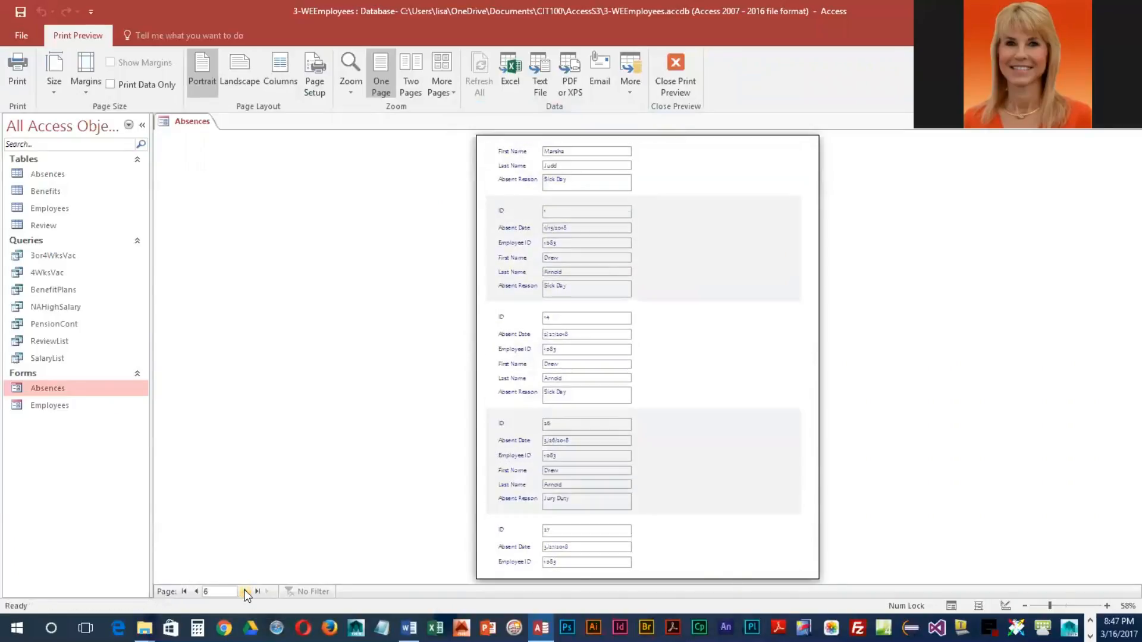
{"action": "left_click", "coordinate": [196, 591]}
{"action": "left_click", "coordinate": [196, 591]}
{"action": "left_click", "coordinate": [196, 592]}
{"action": "left_click", "coordinate": [195, 591]}
{"action": "left_click", "coordinate": [196, 592]}
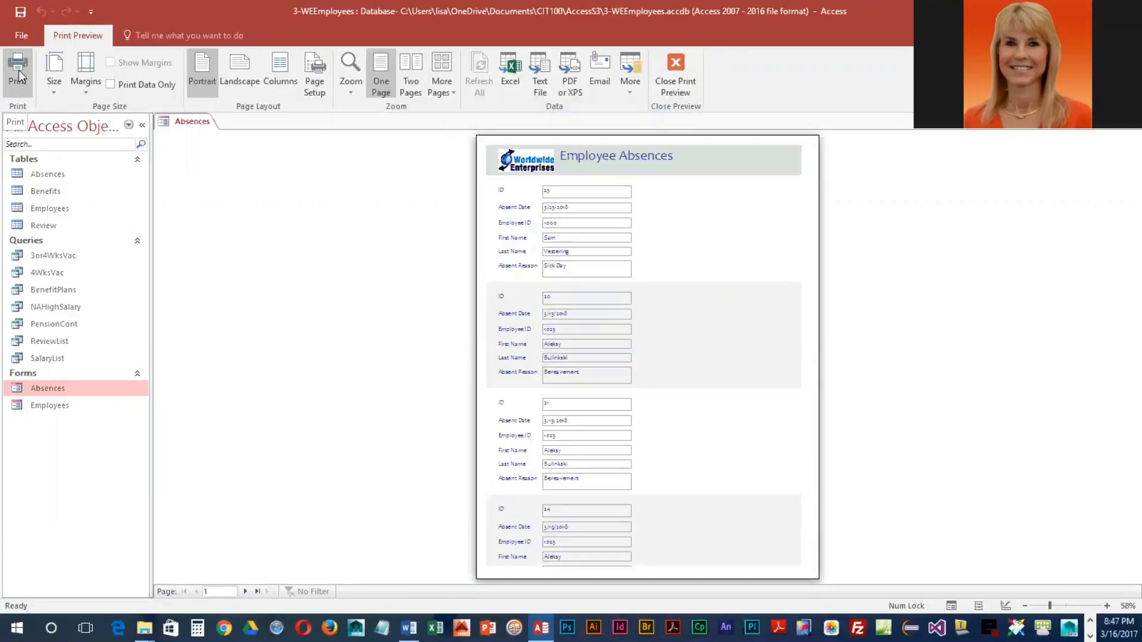
Leave Print Preview and close the Absences form
{"action": "left_click", "coordinate": [676, 65]}
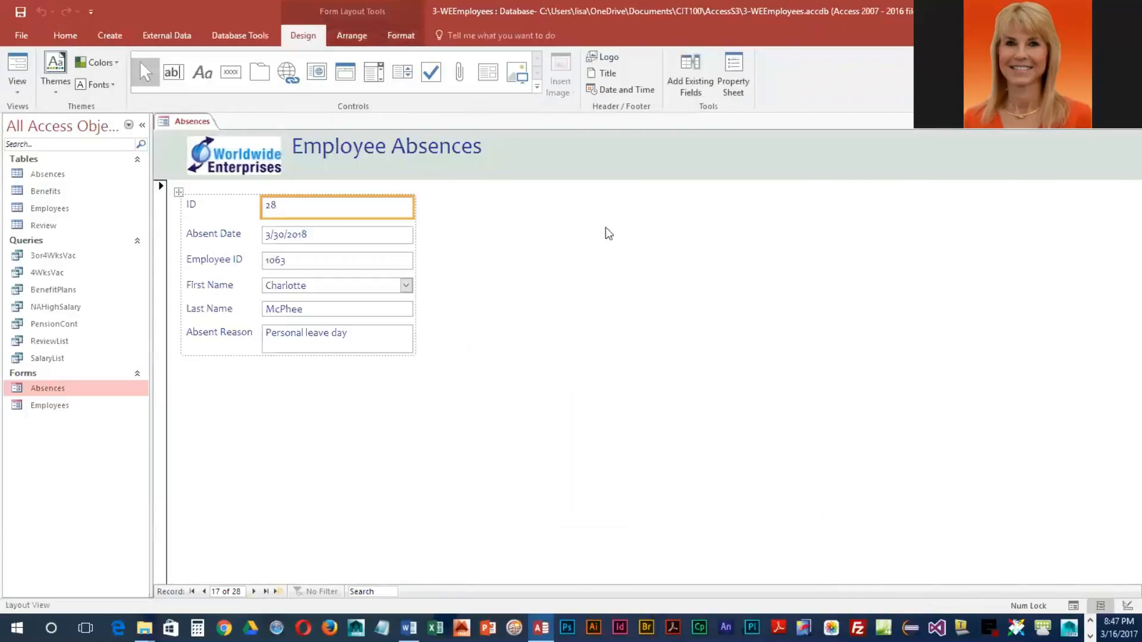
{"action": "right_click", "coordinate": [198, 128]}
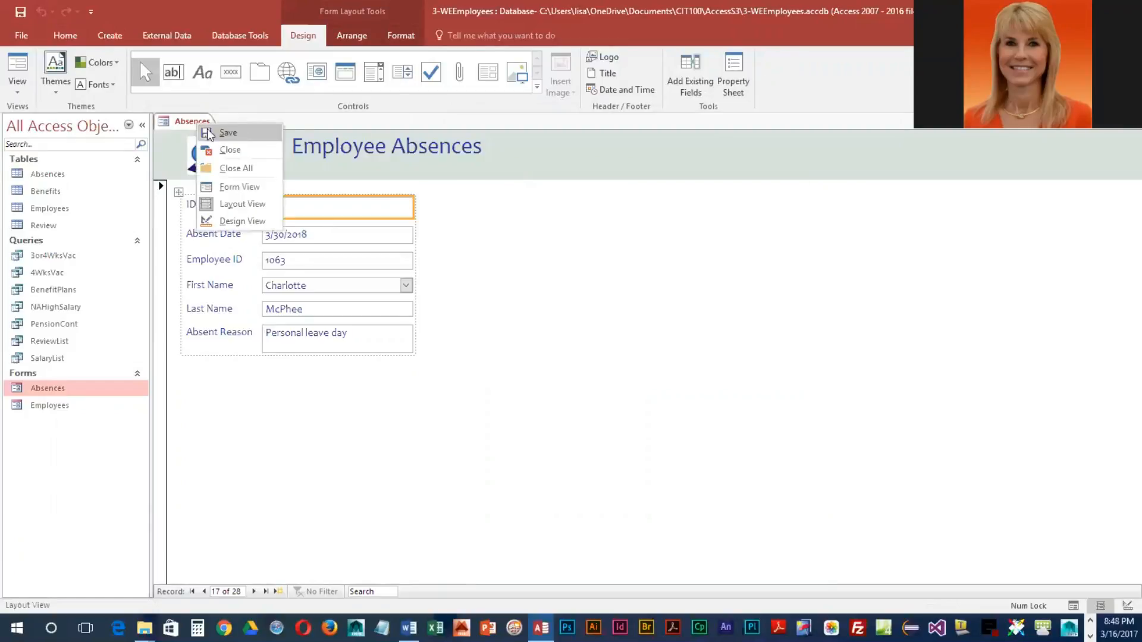
{"action": "left_click", "coordinate": [223, 152]}
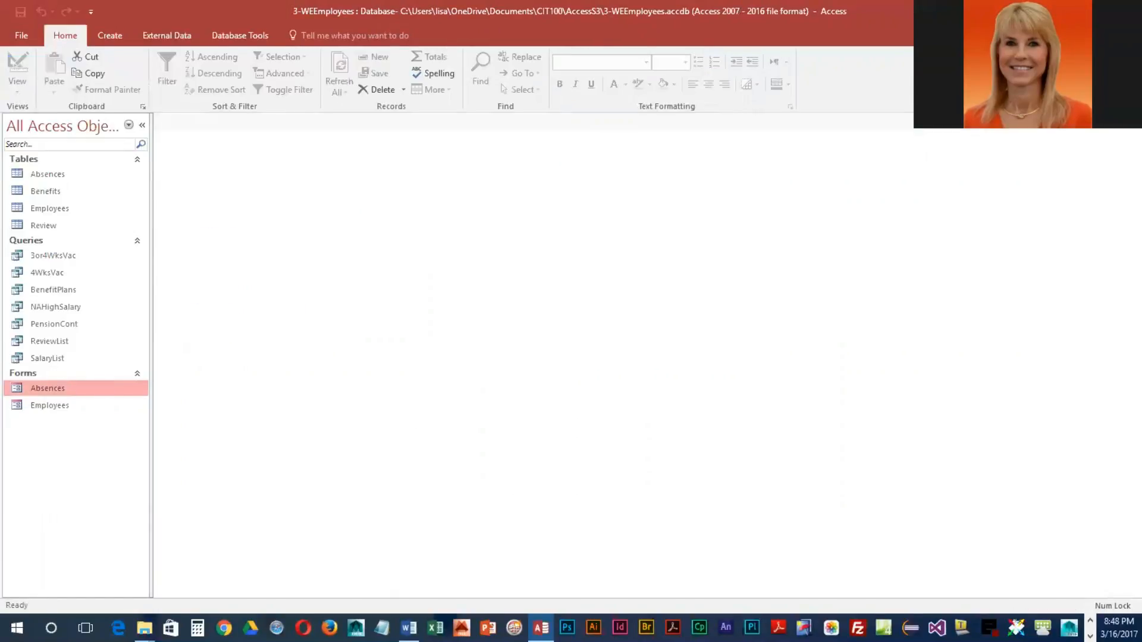